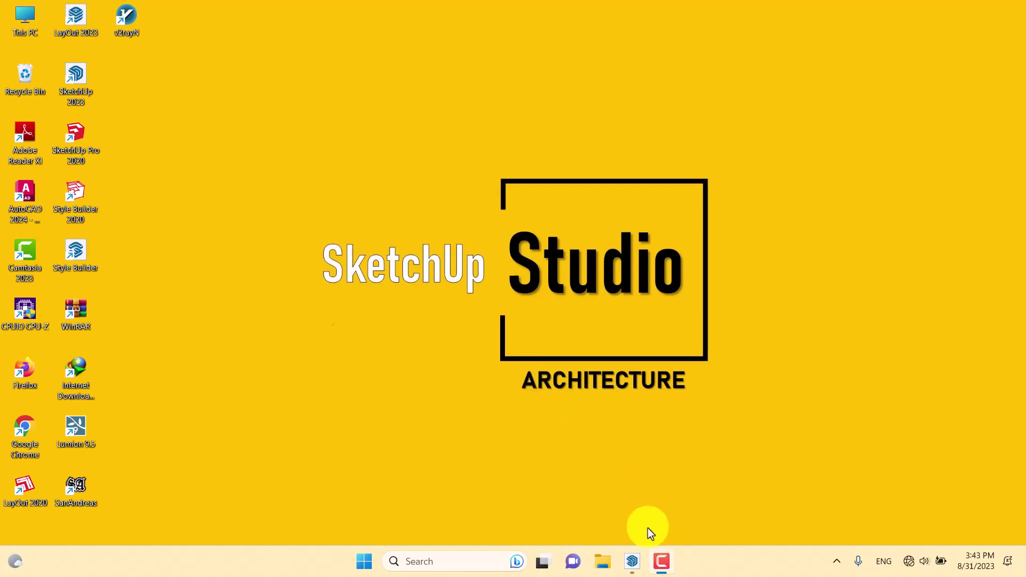
Bring up SketchUp's exterior house model and frame a low frontal view of the gate and car
mouse_move(633, 561)
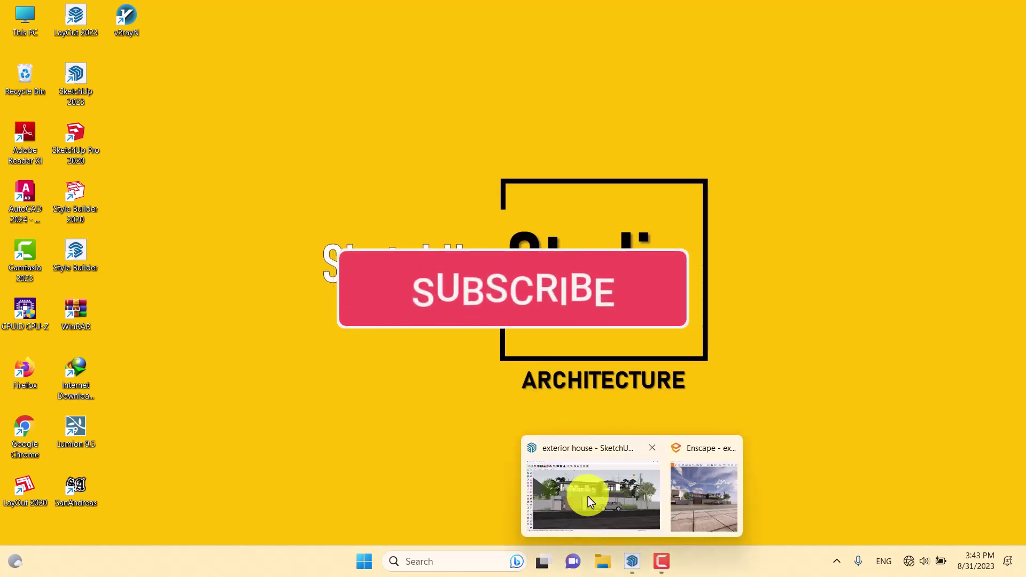
left_click(588, 499)
middle_click_drag(599, 342, 321, 378)
scroll(531, 396, "up", 3)
scroll(269, 316, "up", 4)
middle_click_drag(269, 315, 669, 199)
scroll(327, 190, "down", 3)
middle_click_drag(328, 252, 426, 236)
Switch to the Enscape window, maximize it, and orbit to a frontal street view of the house
mouse_move(639, 562)
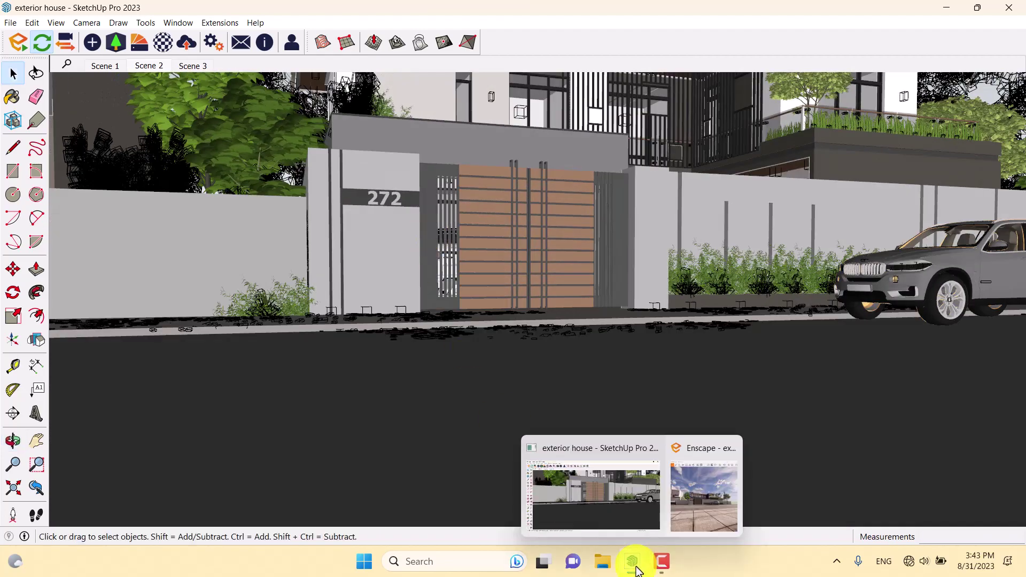
left_click(728, 474)
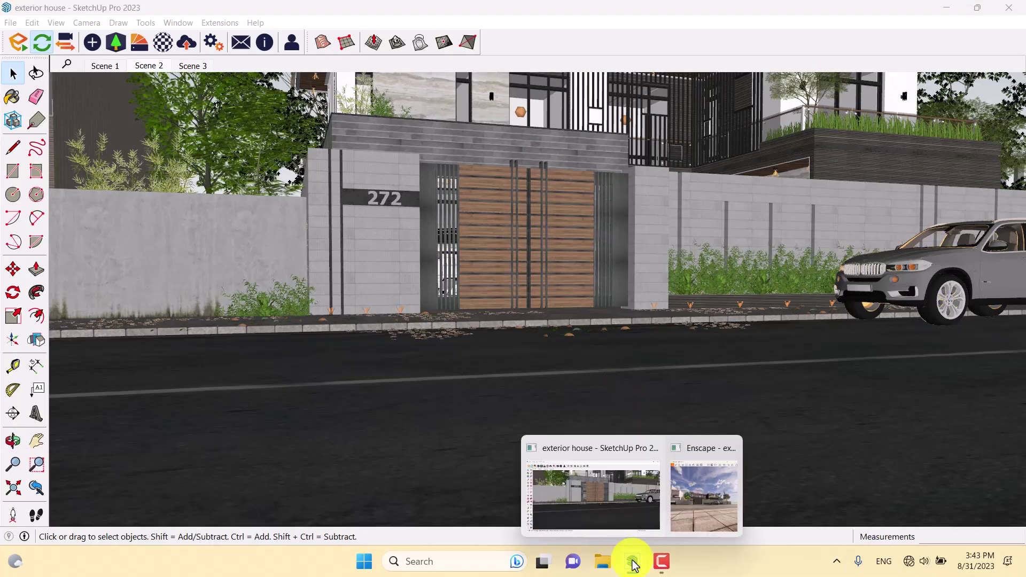
left_click(694, 476)
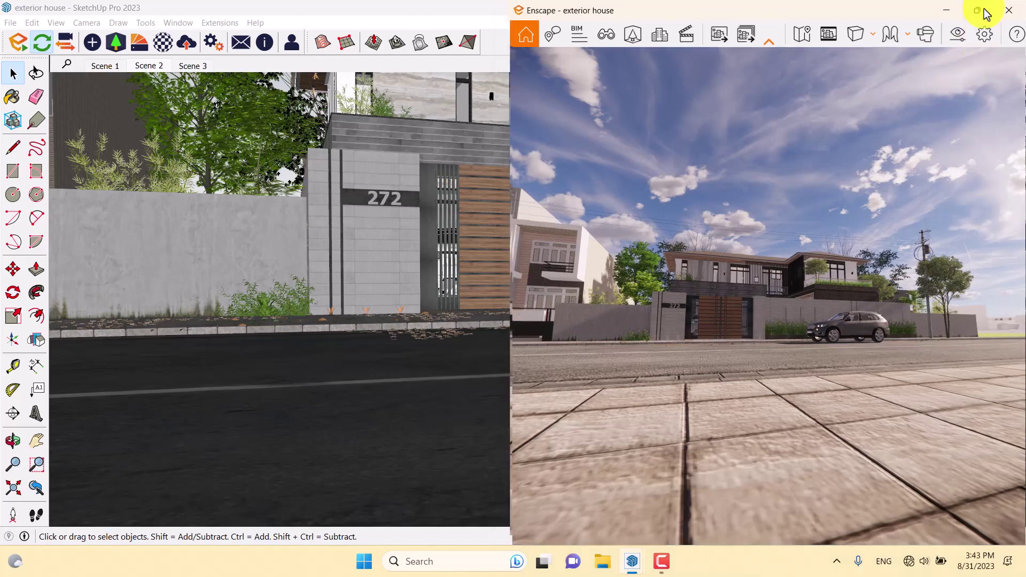
left_click(982, 10)
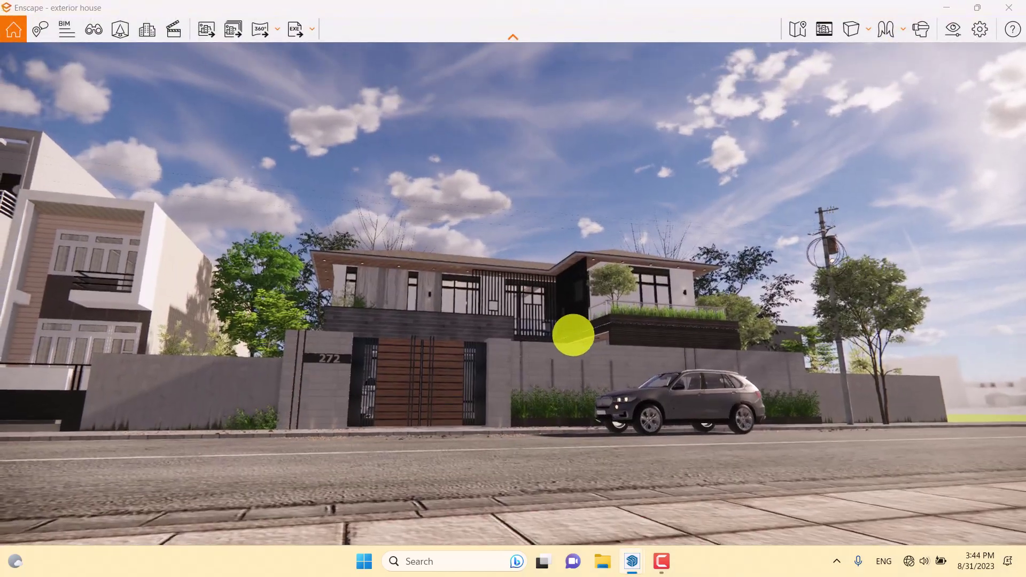
scroll(572, 333, "up", 3)
right_click_drag(573, 333, 646, 279)
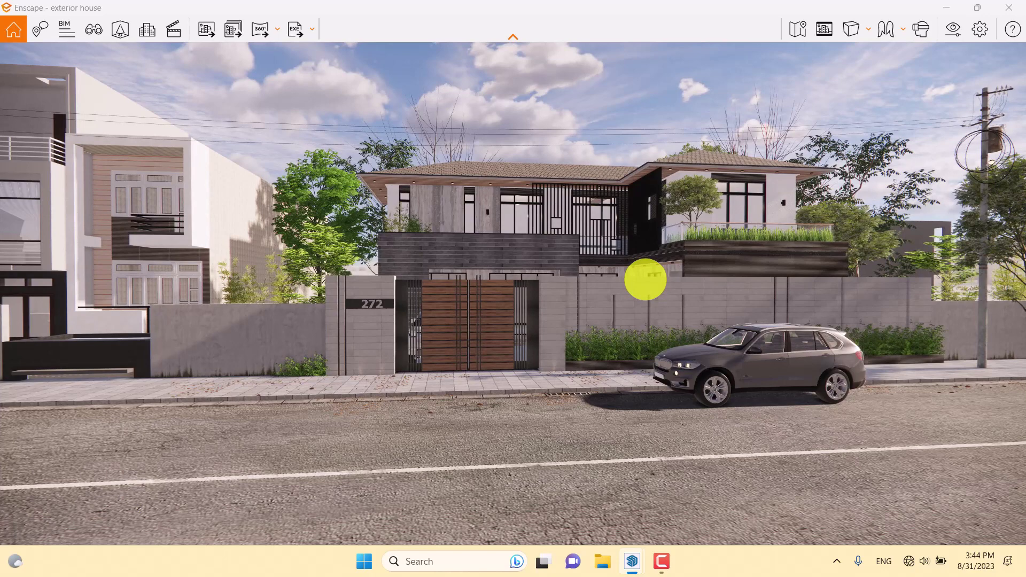
Reframe the Enscape camera closer on the house facade, 272 gate and car, and open the projection choices
right_click_drag(624, 293, 561, 286)
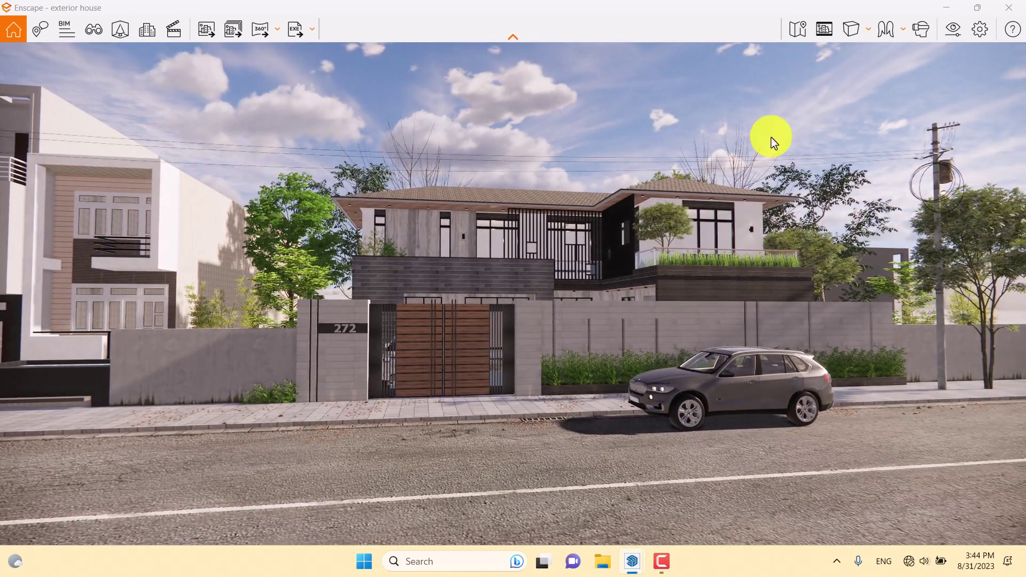
right_click_drag(568, 234, 527, 239)
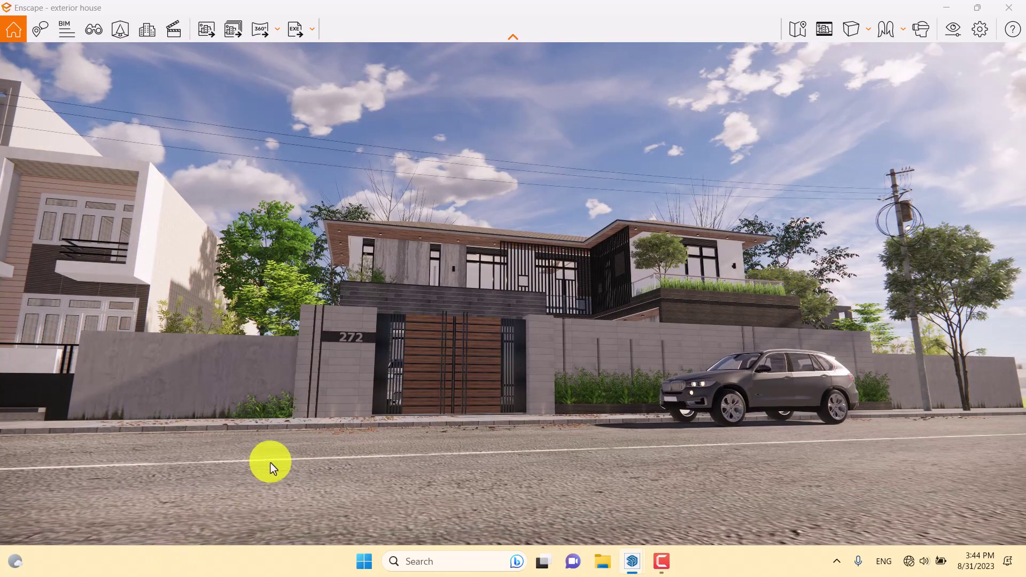
left_click(850, 29)
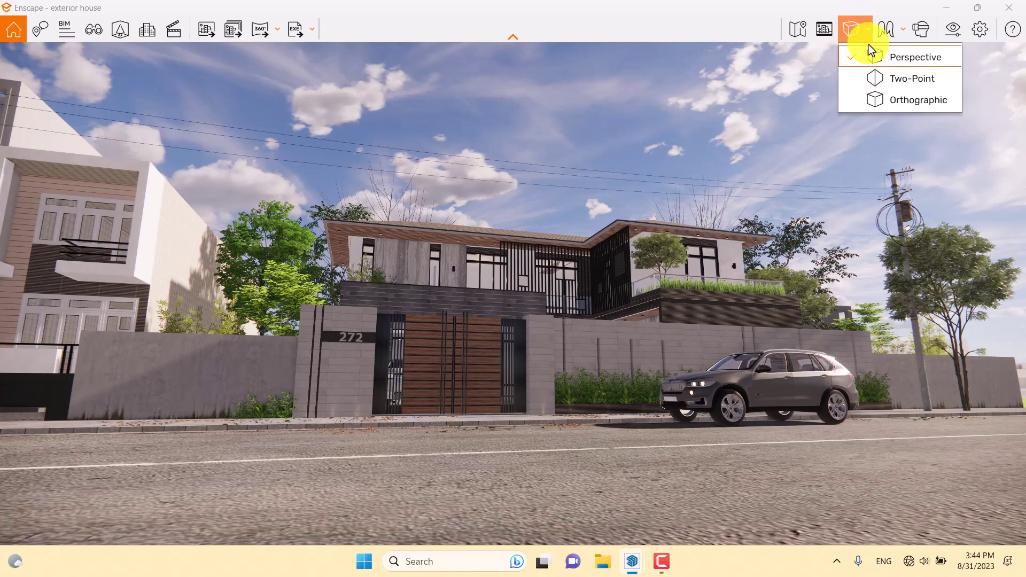
Use Two-Point projection with Safe Frame shown, and shift the time of day to 06:30 dusk
left_click(887, 78)
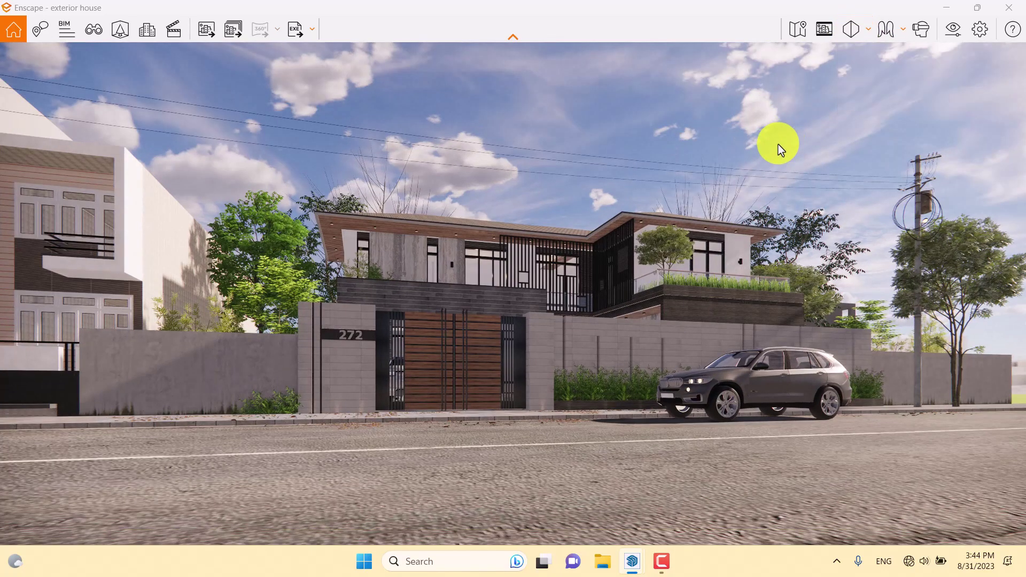
left_click(826, 32)
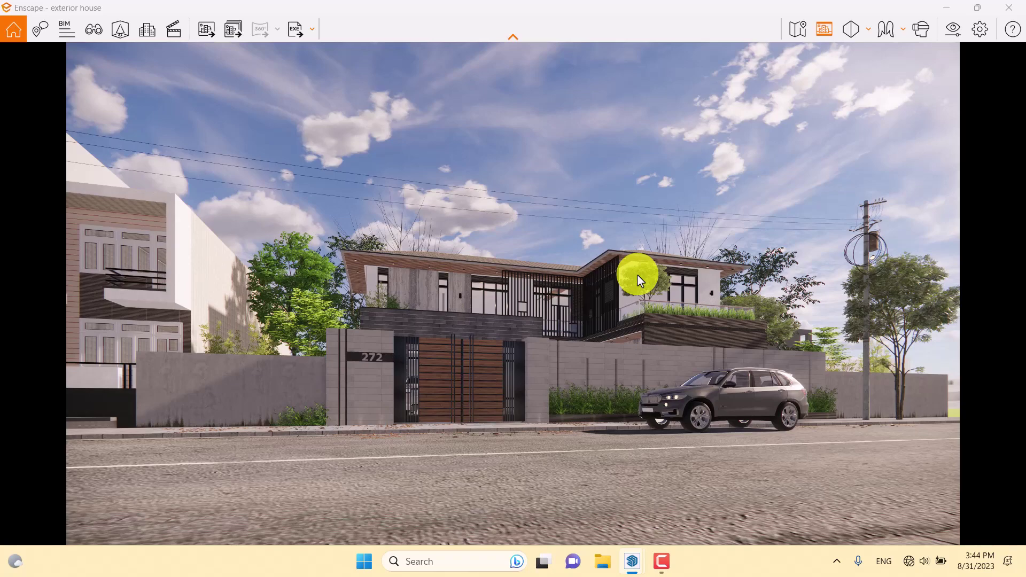
right_click_drag(637, 275, 637, 273, "shift")
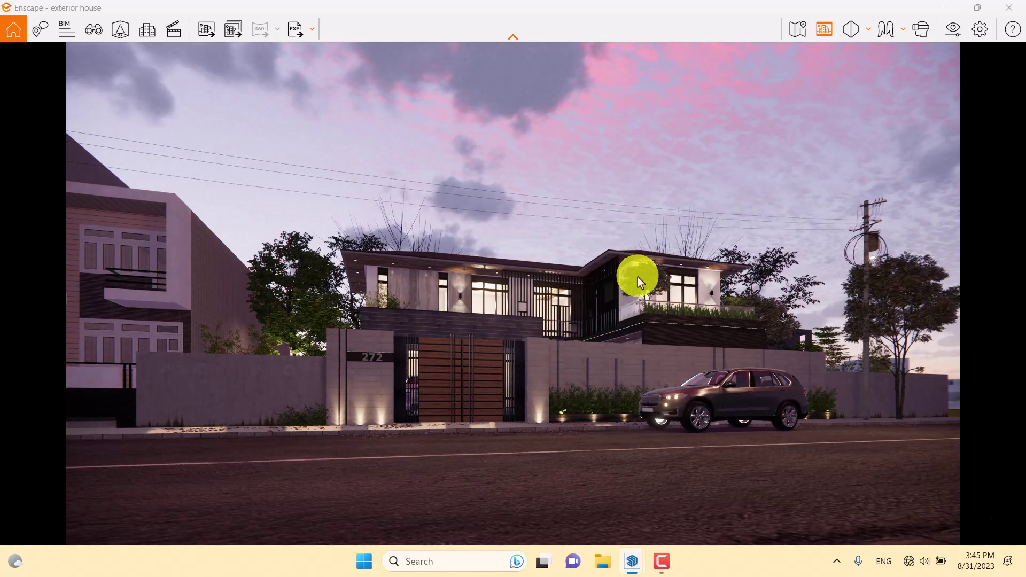
Set the time of day to 06:31 and narrow the field of view from 90° in Visual Settings
right_click_drag(638, 277, 638, 277, "shift")
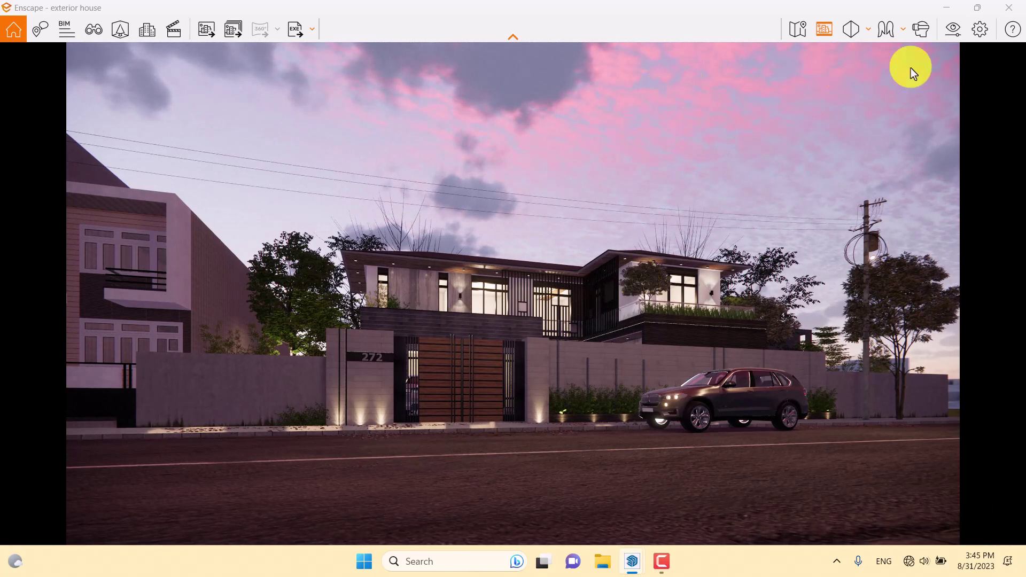
left_click(955, 36)
left_click_drag(559, 309, 494, 311)
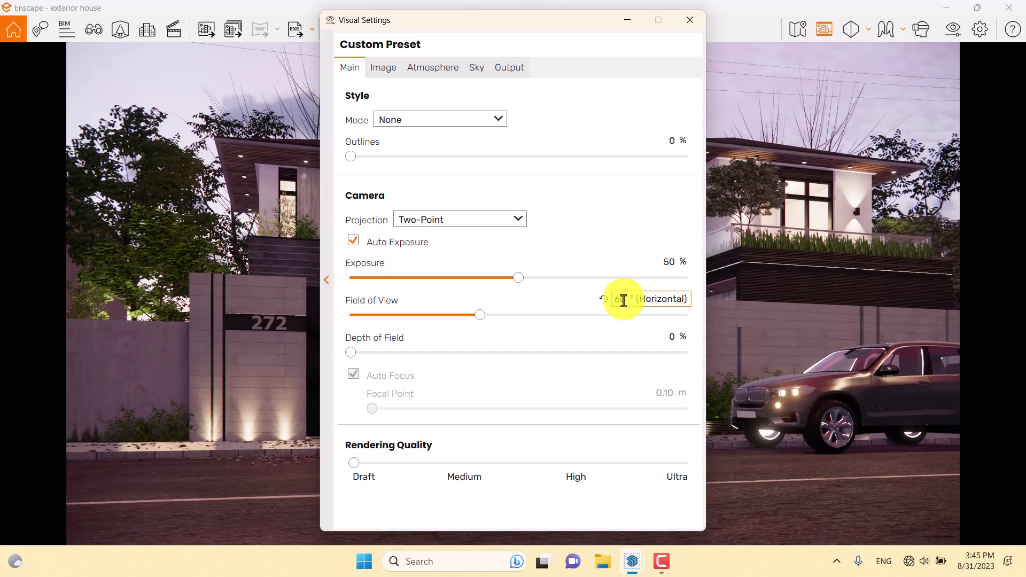
Move the camera closer with a 60° field of view and dock Visual Settings at the left edge
left_click(689, 21)
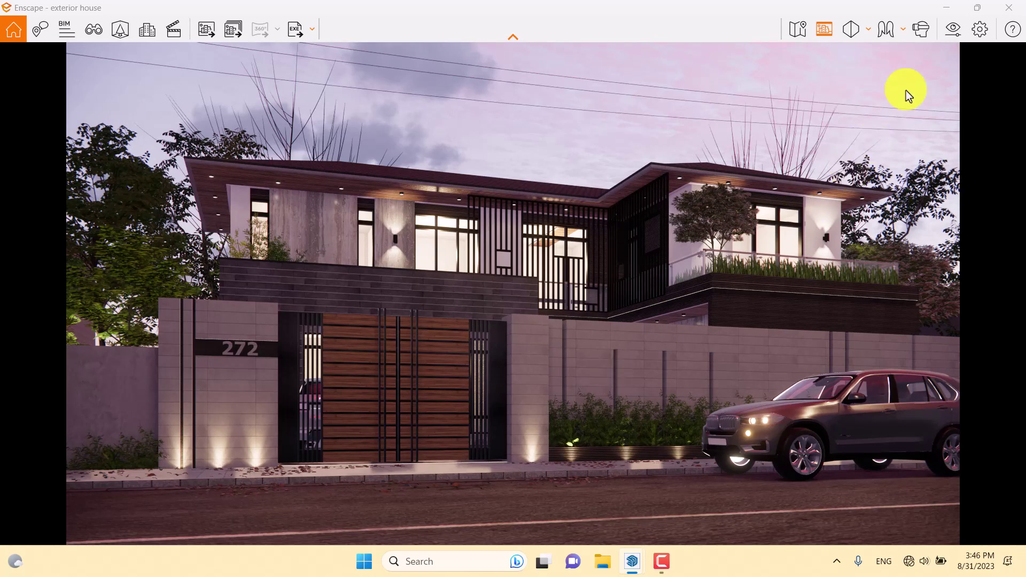
left_click(949, 31)
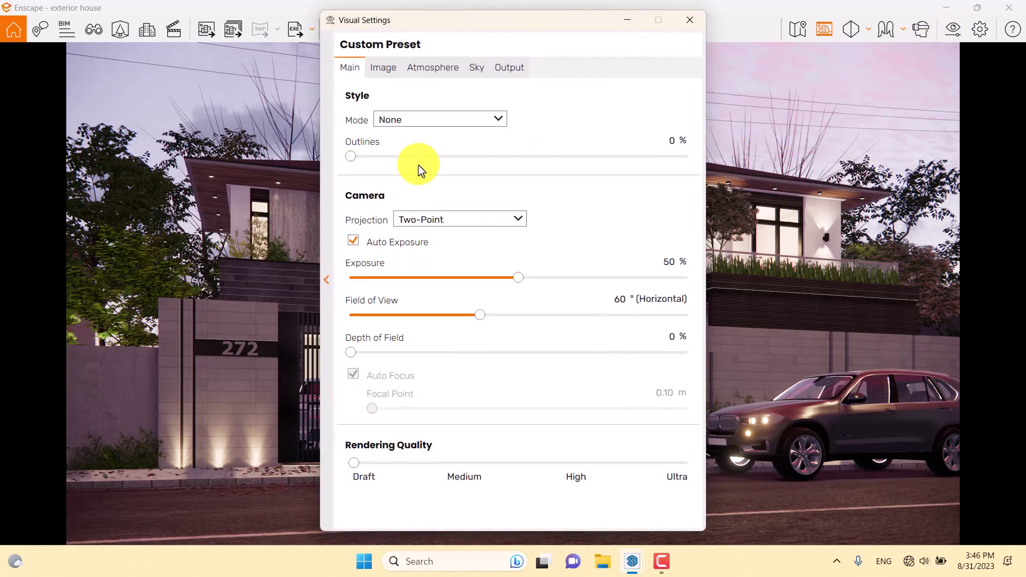
left_click_drag(545, 20, 243, 17)
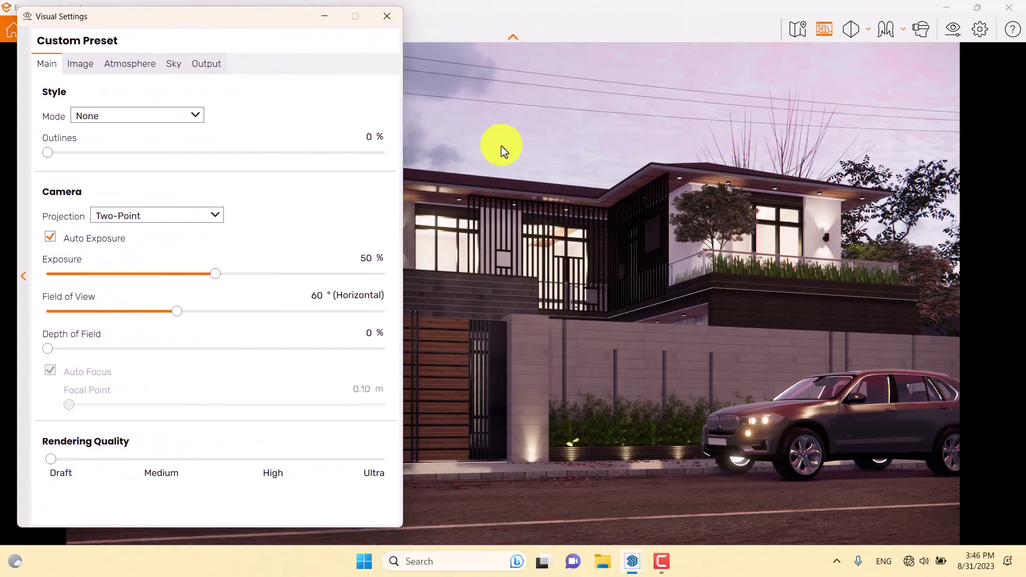
On the Sky tab, drop cloud density to 0%, adjust cloud variety, and set contrails to 0
left_click(177, 67)
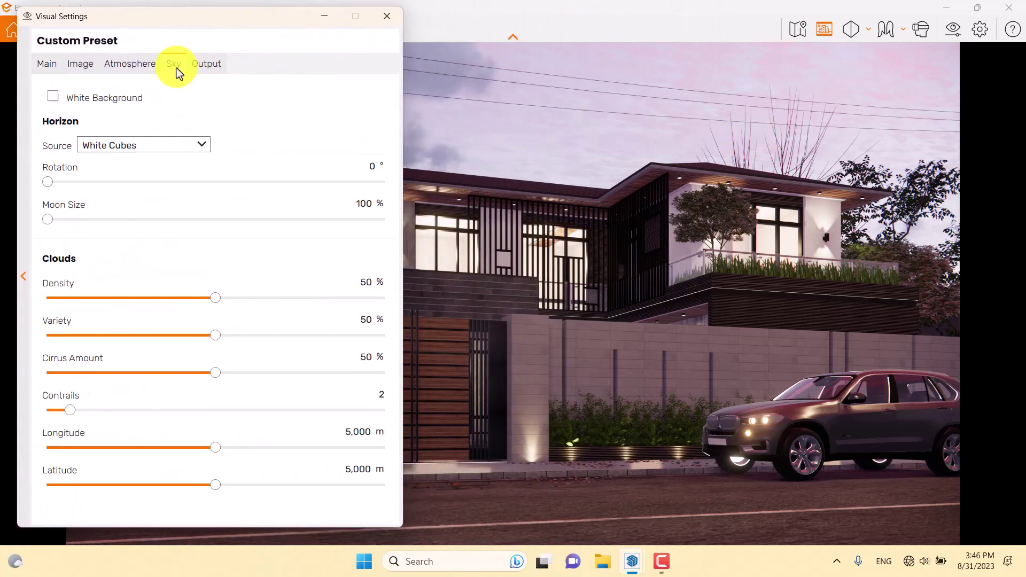
left_click_drag(209, 299, 303, 297)
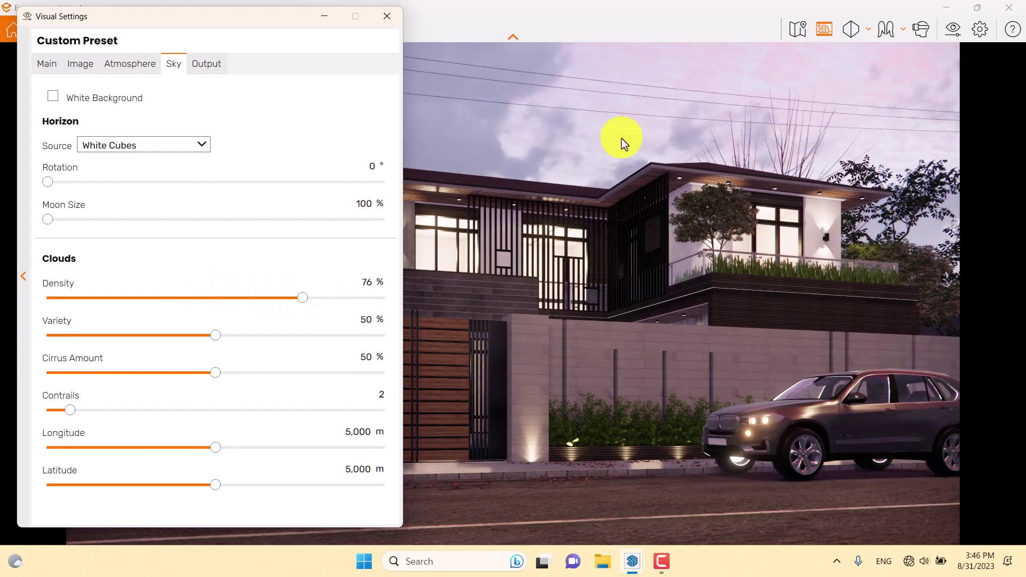
left_click_drag(298, 300, 94, 323)
left_click_drag(182, 306, 11, 339)
left_click_drag(216, 336, 24, 344)
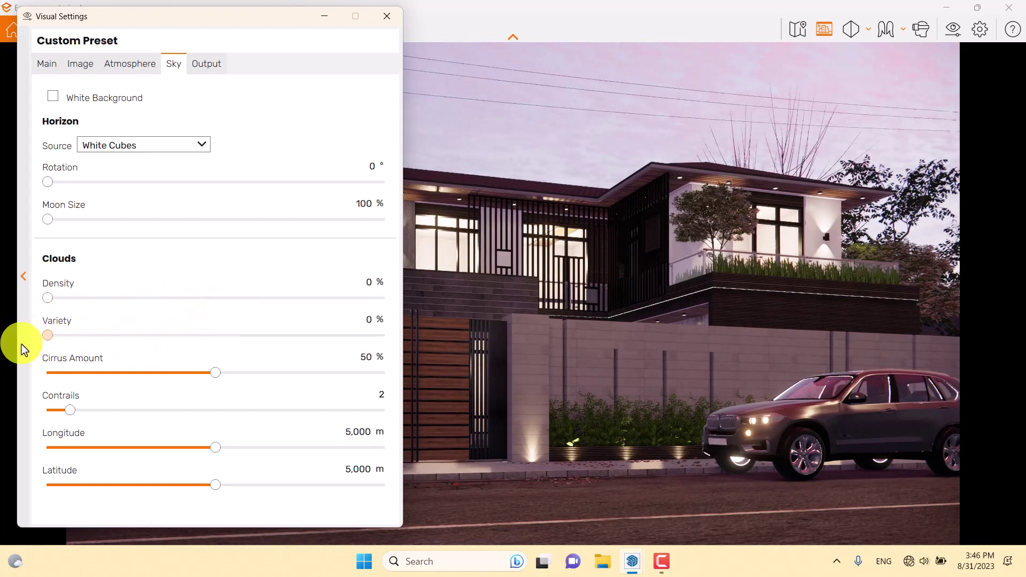
mouse_move(211, 375)
left_mouse_down()
mouse_move(10, 381)
mouse_move(227, 370)
left_mouse_up()
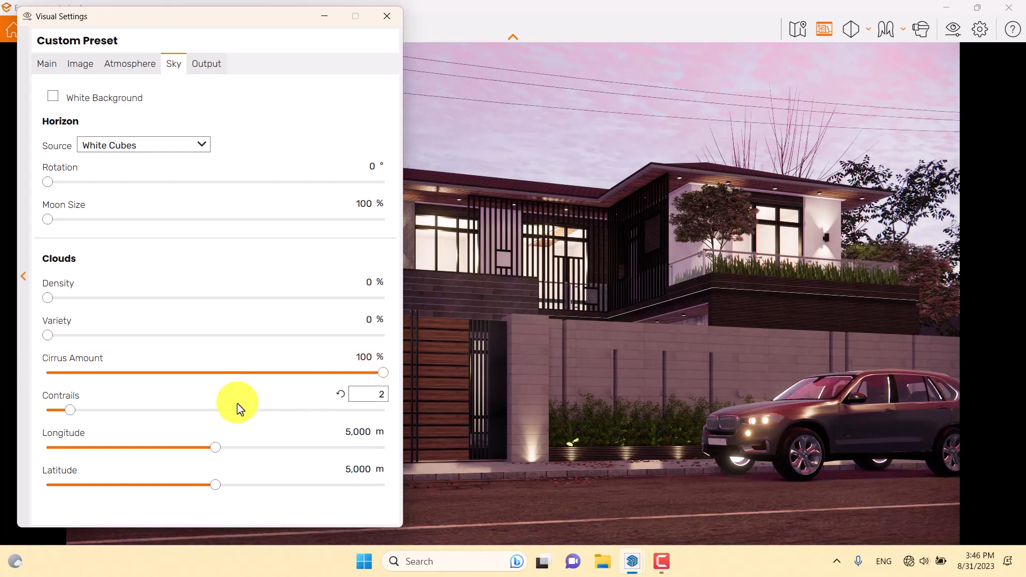
left_click_drag(62, 413, 36, 415)
left_click_drag(47, 335, 120, 336)
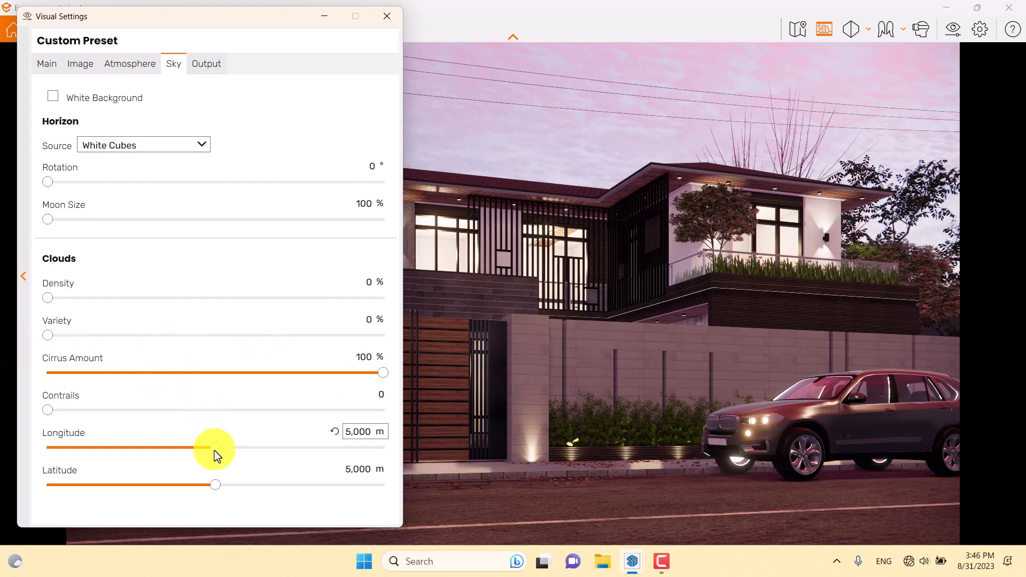
Set cloud longitude to 7,325 m, latitude to 2,787 m and cirrus amount to 71%
left_click_drag(237, 34, 491, 41)
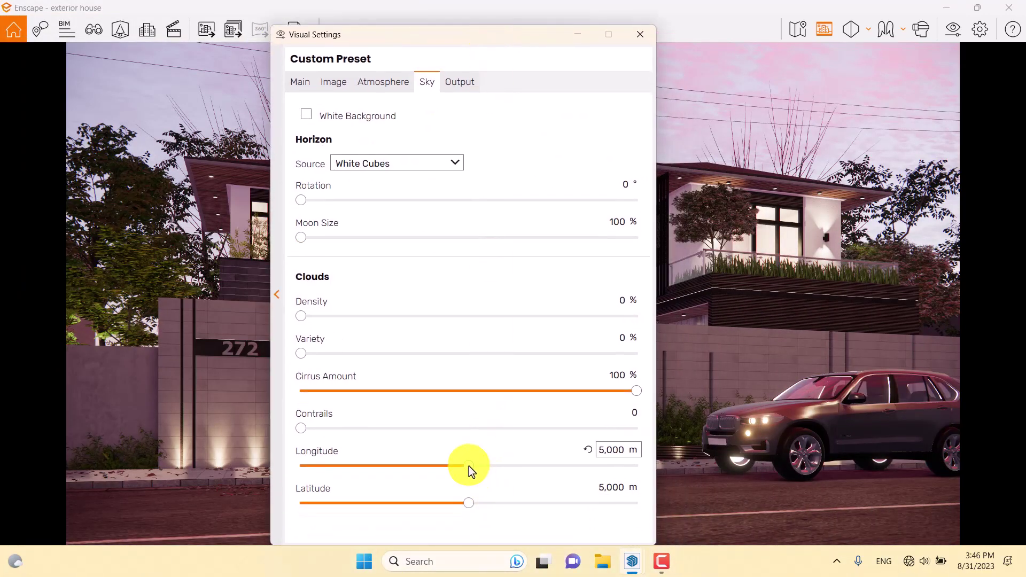
left_click_drag(460, 469, 393, 476)
left_click_drag(478, 454, 547, 449)
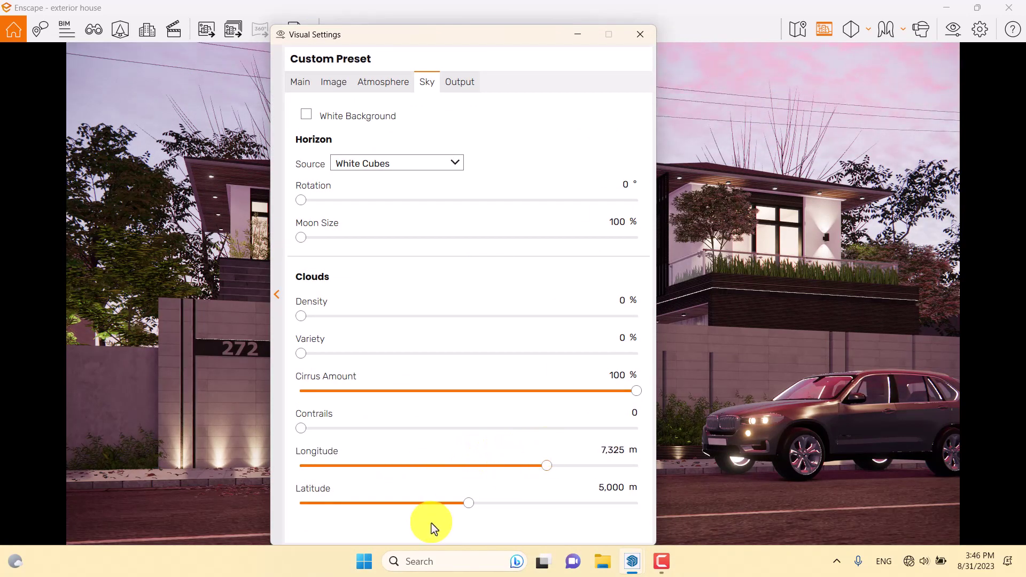
left_click_drag(471, 503, 397, 515)
left_click_drag(618, 396, 538, 404)
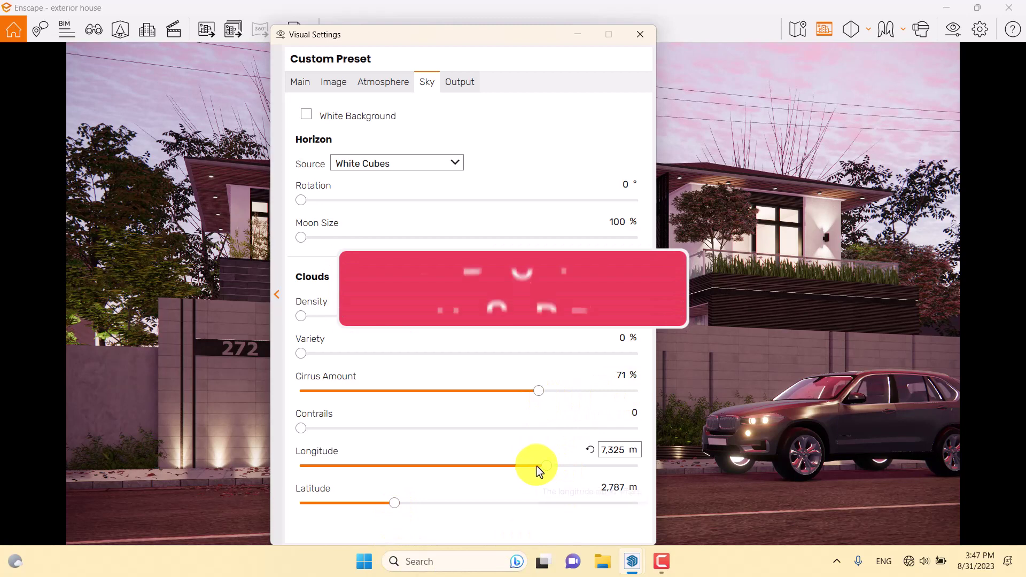
Set fog intensity and sun brightness to 0% and night sky brightness to 213% under Atmosphere
left_click(398, 85)
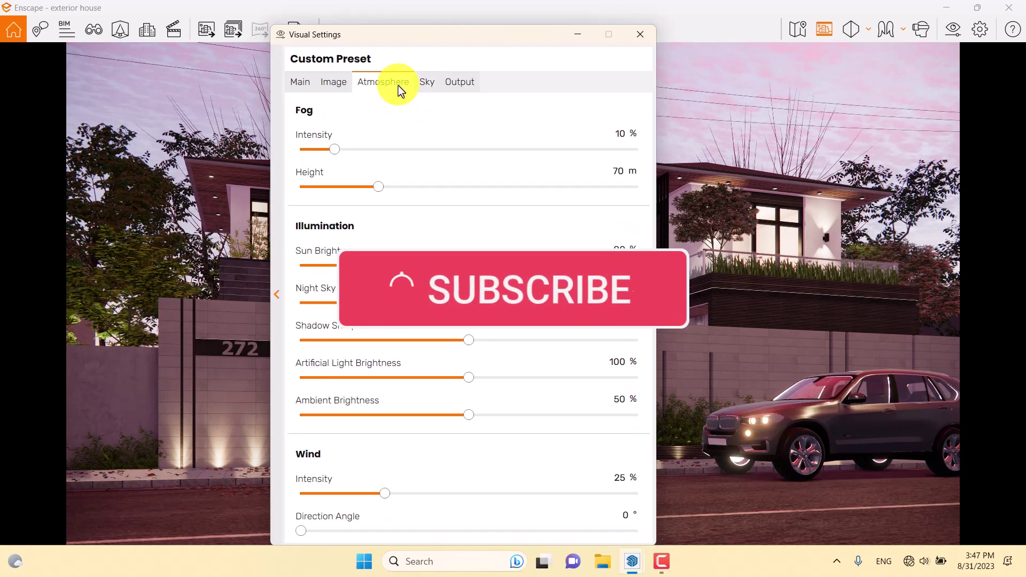
left_click_drag(333, 149, 293, 153)
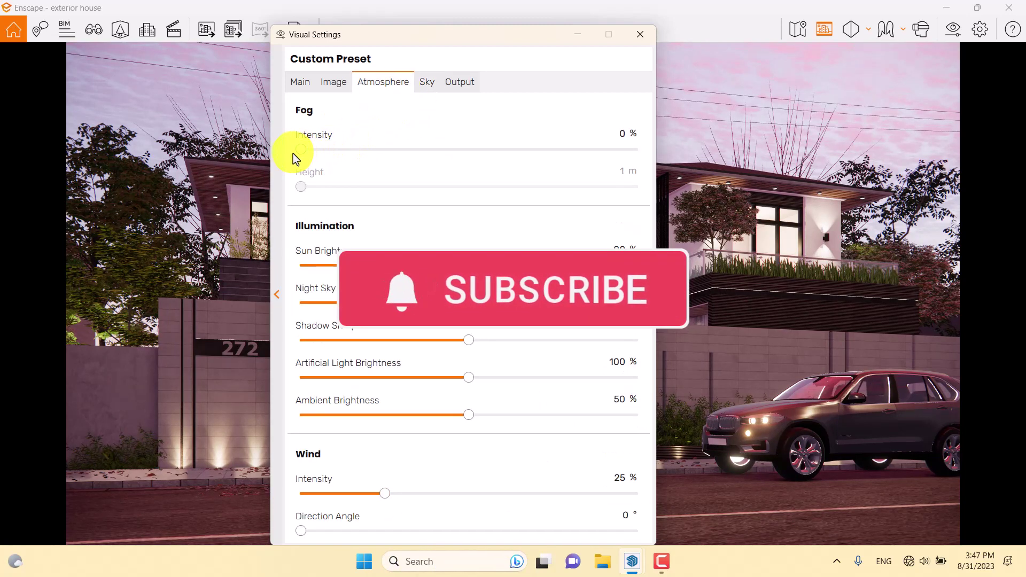
left_click_drag(354, 265, 287, 265)
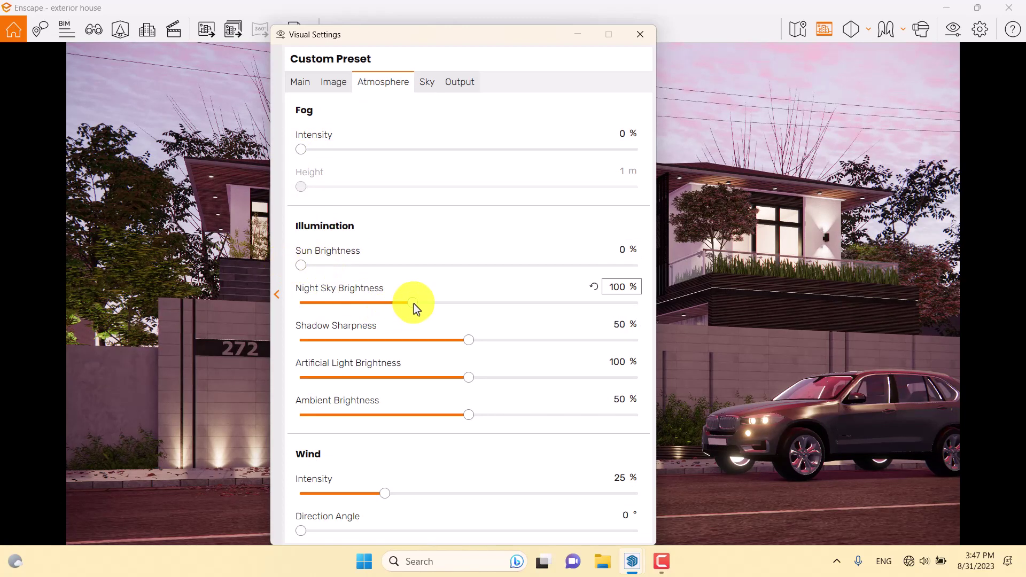
left_click_drag(414, 304, 539, 308)
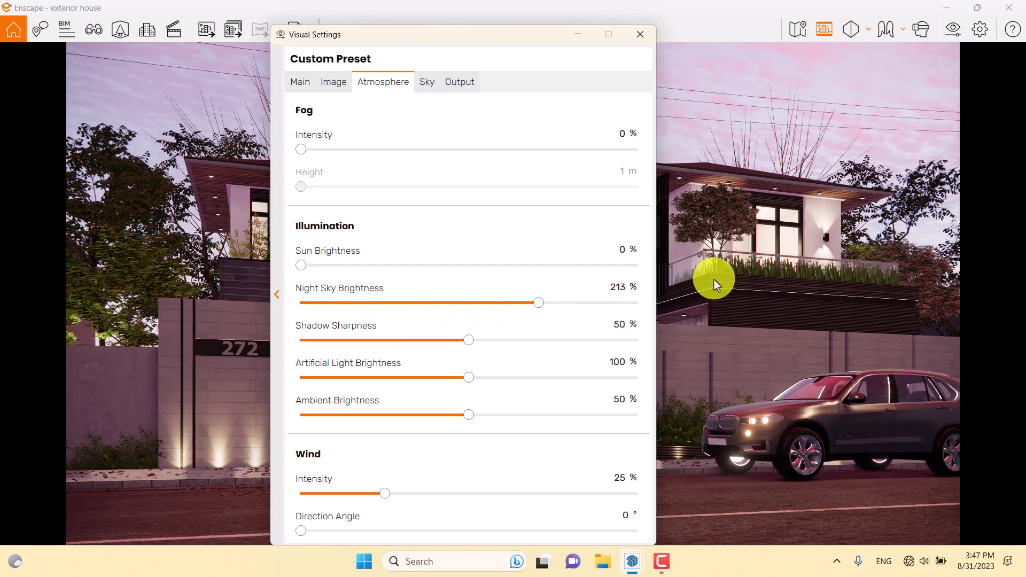
left_click_drag(527, 41, 238, 16)
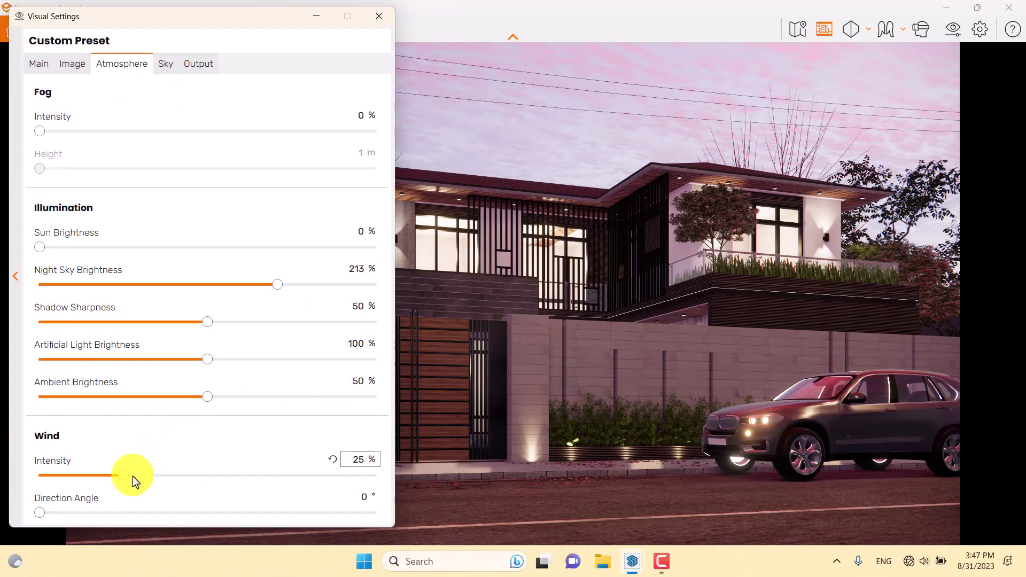
Raise the rendering quality to Medium
left_click(40, 63)
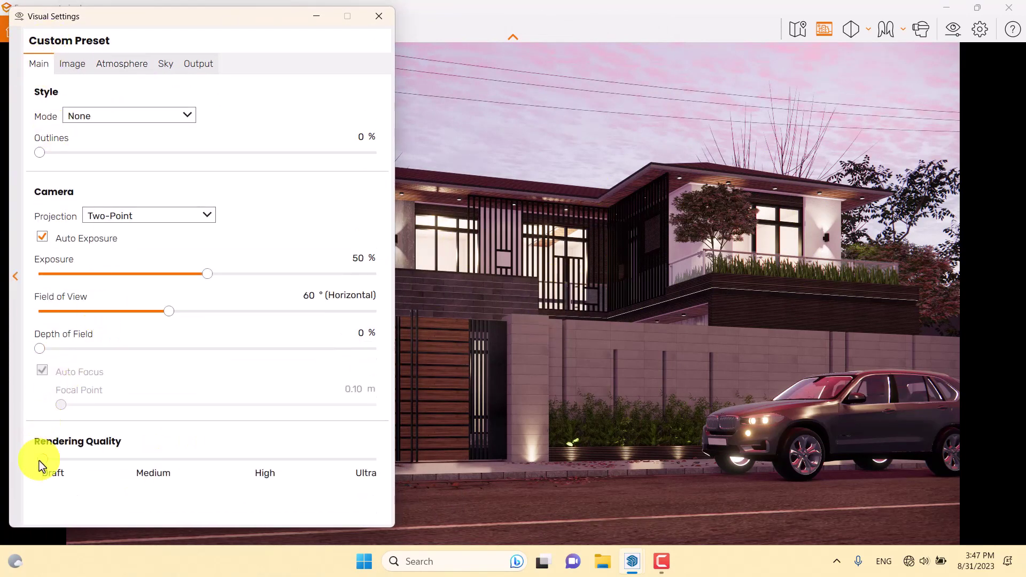
left_click_drag(40, 460, 223, 463)
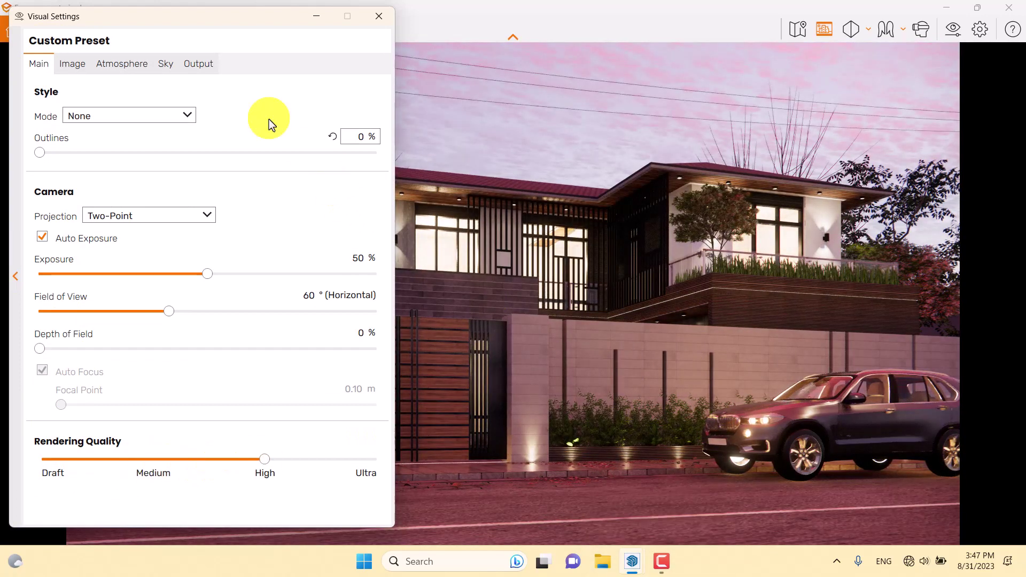
left_click(166, 65)
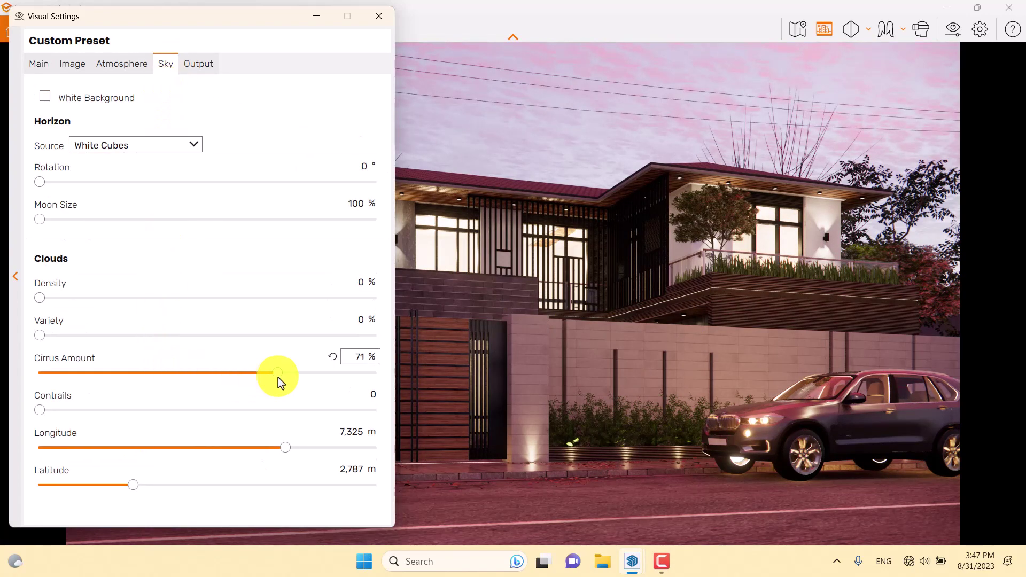
Set cirrus amount to 0% and reset cloud longitude and latitude to 5,000 m
left_click_drag(278, 377, 27, 373)
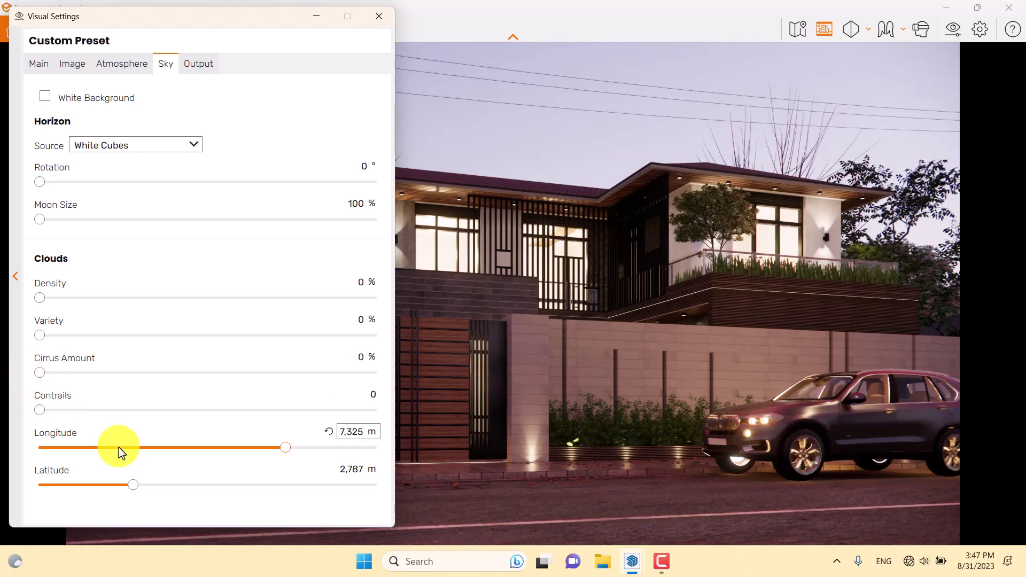
left_click(329, 432)
left_click(328, 469)
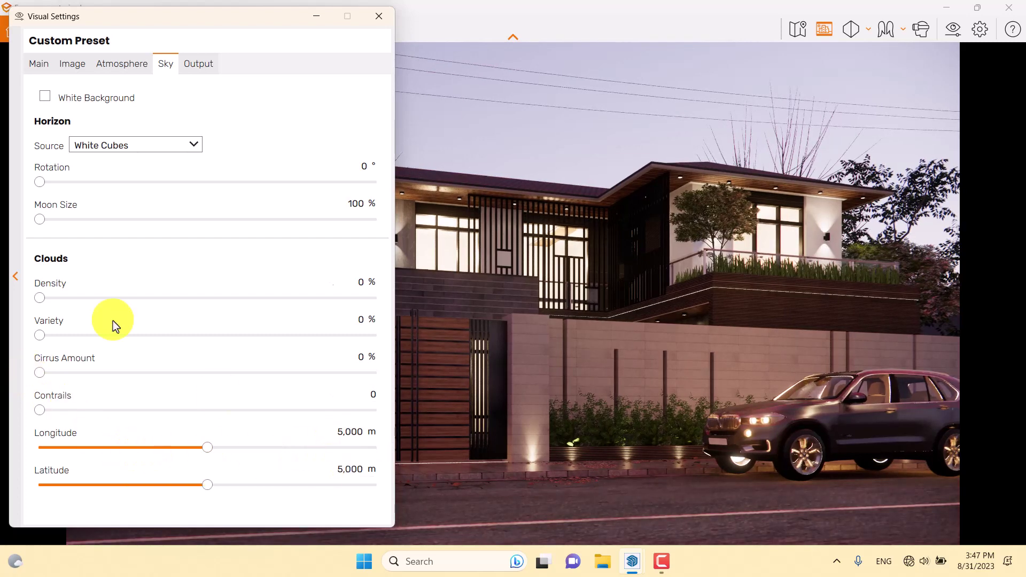
left_click(123, 64)
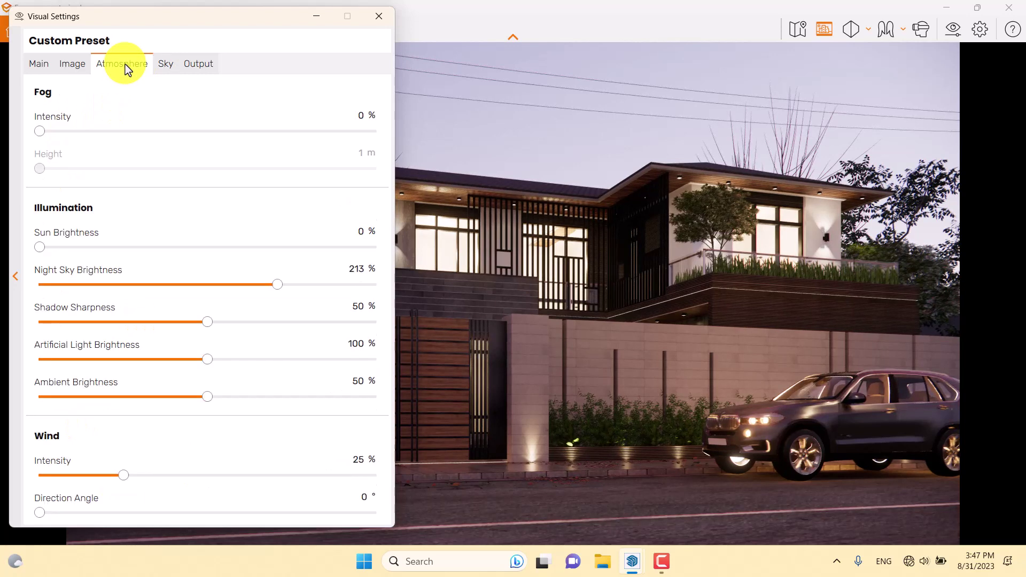
Set night sky brightness to 40% and shadow sharpness to 10%
left_click_drag(274, 287, 89, 284)
left_click(355, 269)
key("BackSpace")
type("0")
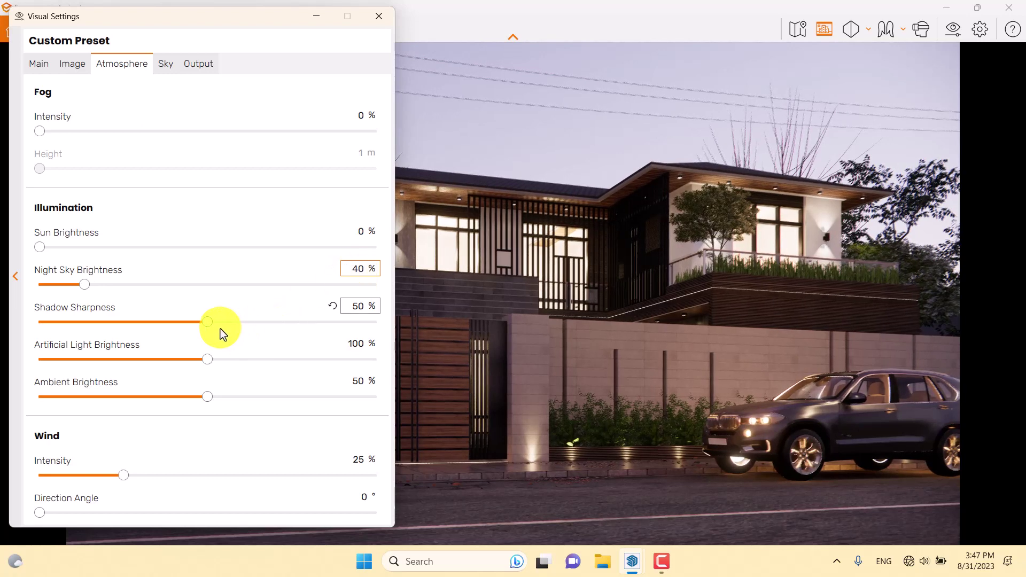
left_click(360, 307)
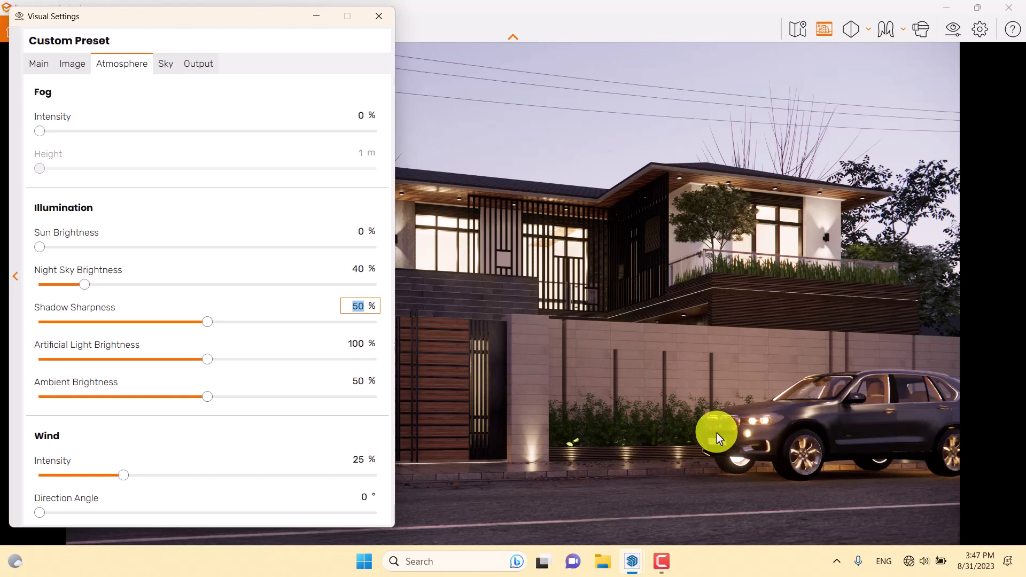
type("10")
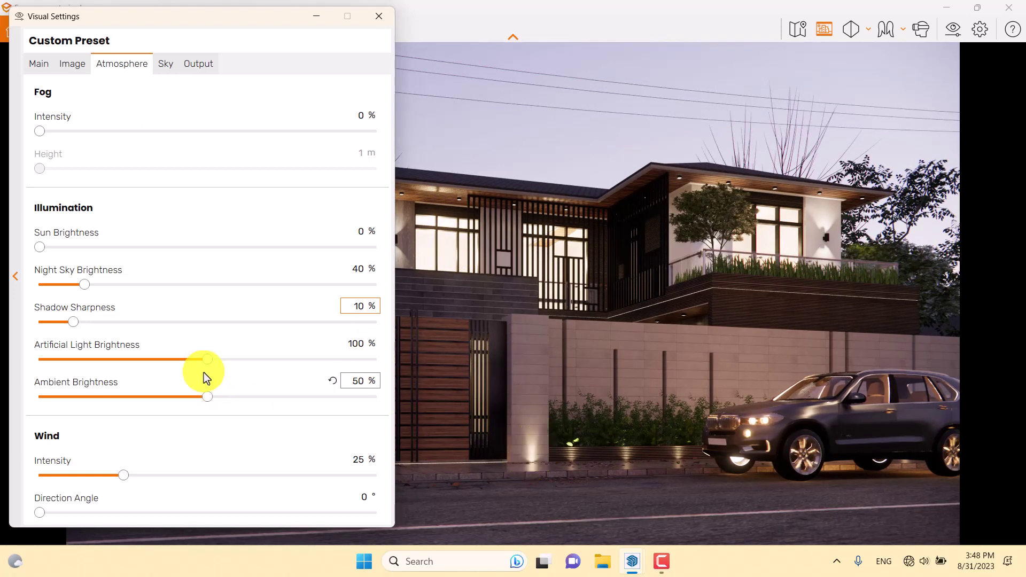
Set artificial light brightness to 110%
left_click_drag(206, 364, 284, 358)
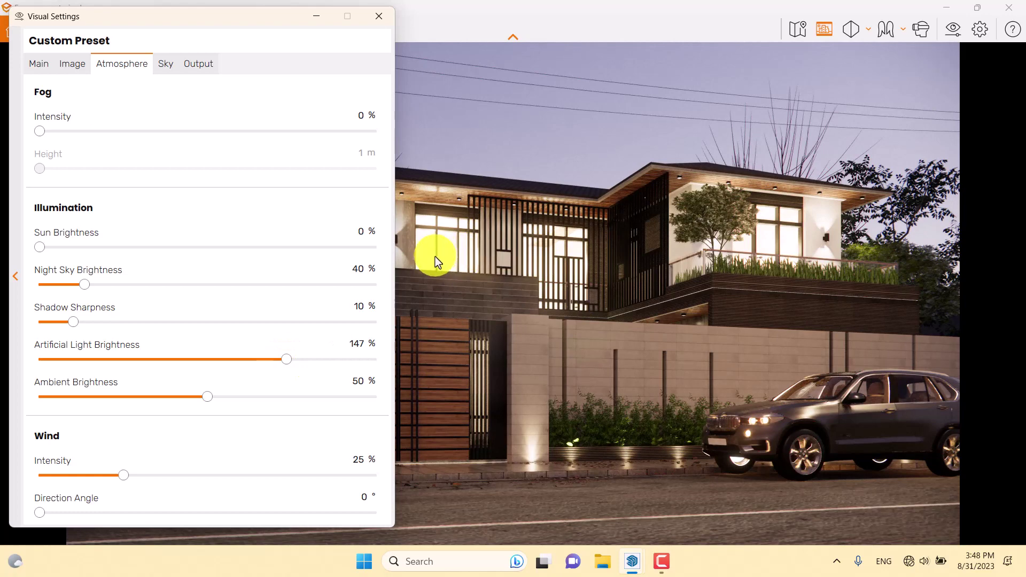
mouse_move(303, 364)
left_click_drag(287, 360, 214, 363)
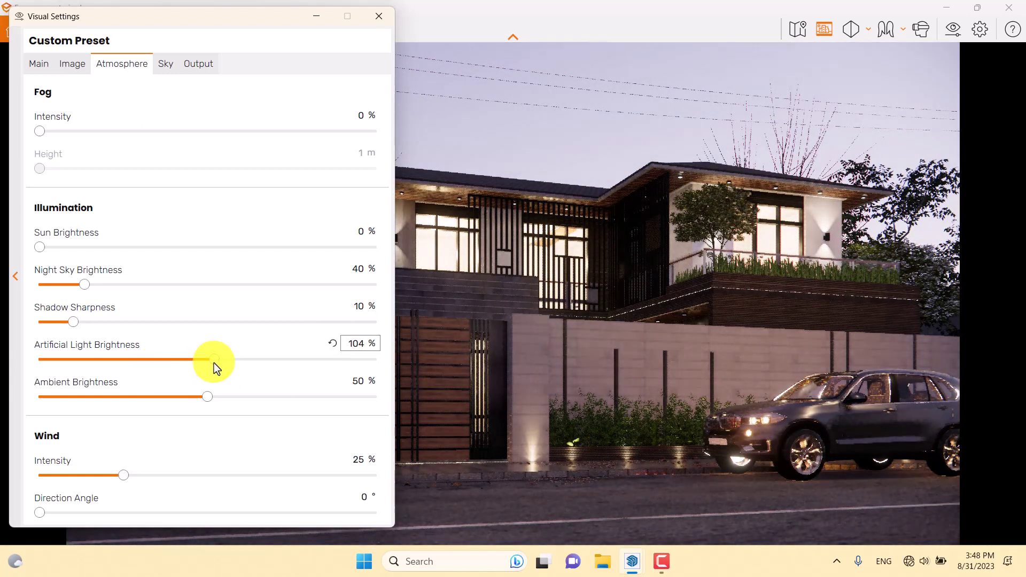
left_click(357, 346)
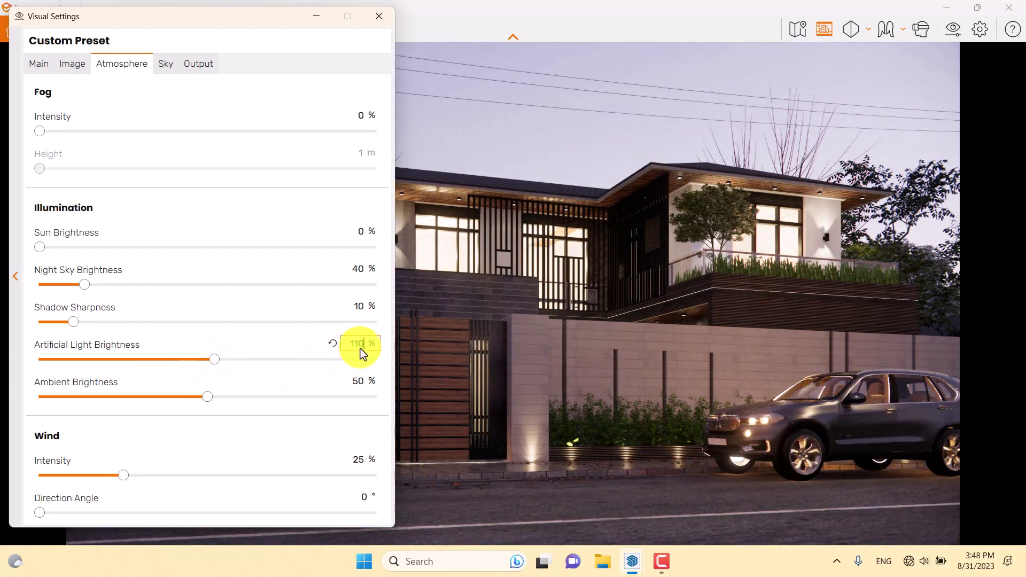
type("110")
key("Return")
Lower ambient brightness to 10% and set wind intensity to 0
left_click(209, 398)
left_click_drag(210, 398, 88, 395)
left_click(365, 382)
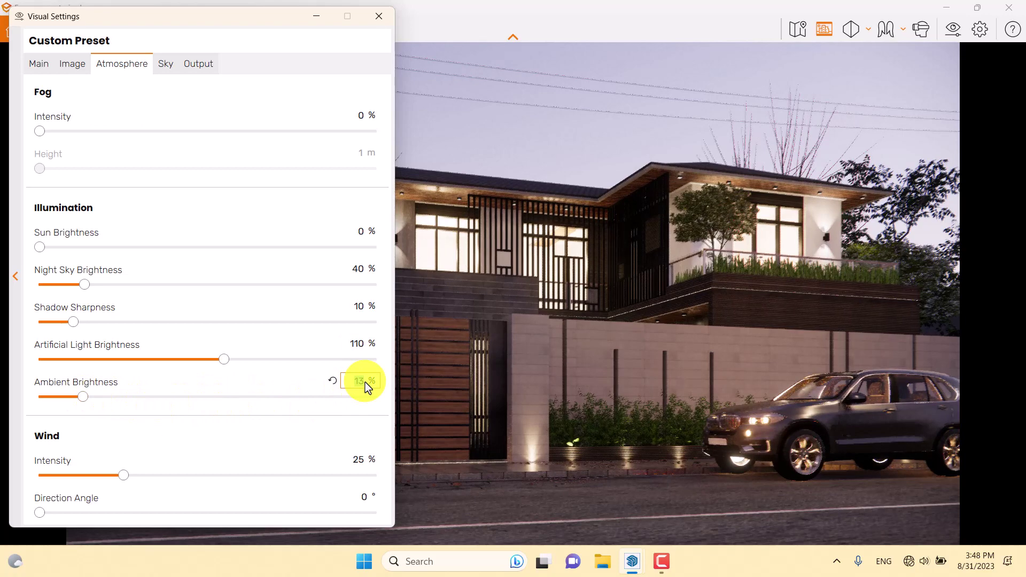
type("10")
left_click(363, 459)
Turn on Auto Contrast and test Saturation, leaving it reset at 100%
type("0")
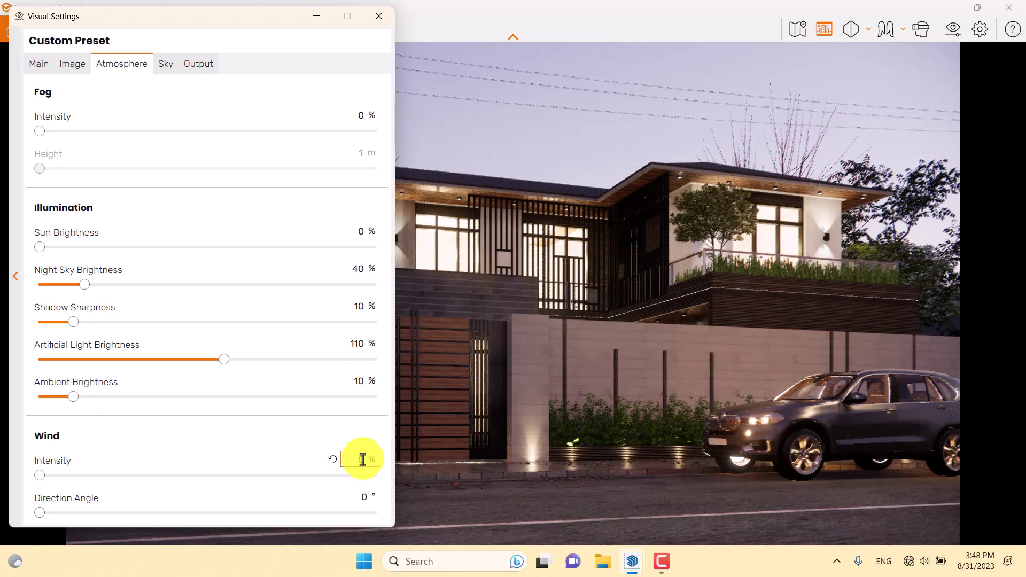
left_click(85, 60)
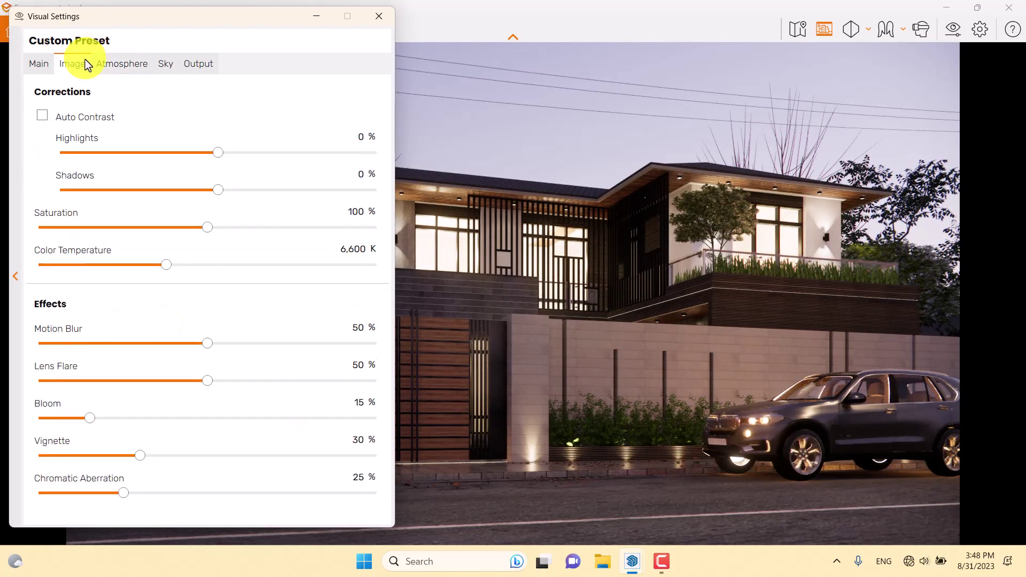
left_click(43, 116)
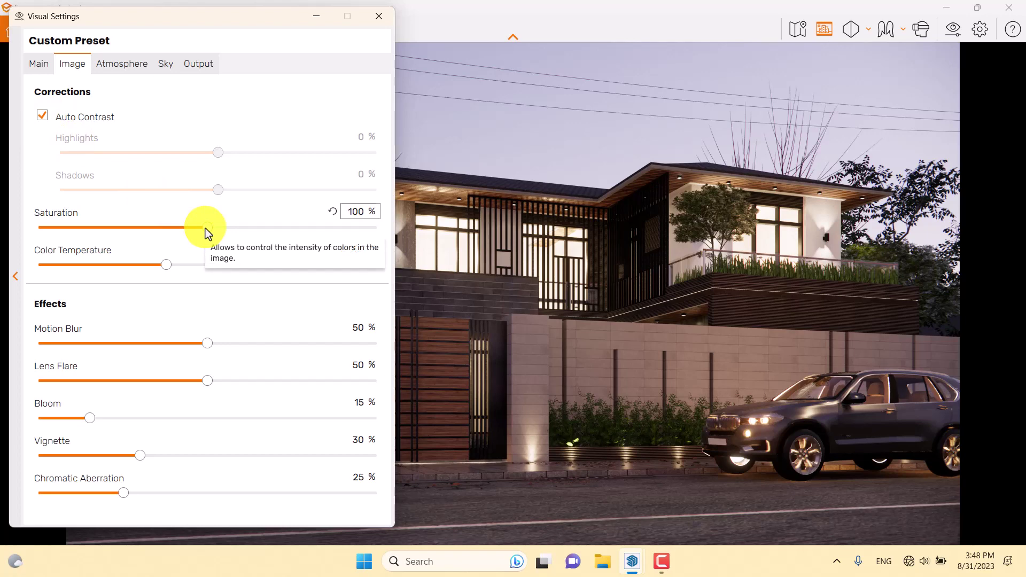
left_click_drag(206, 229, 250, 226)
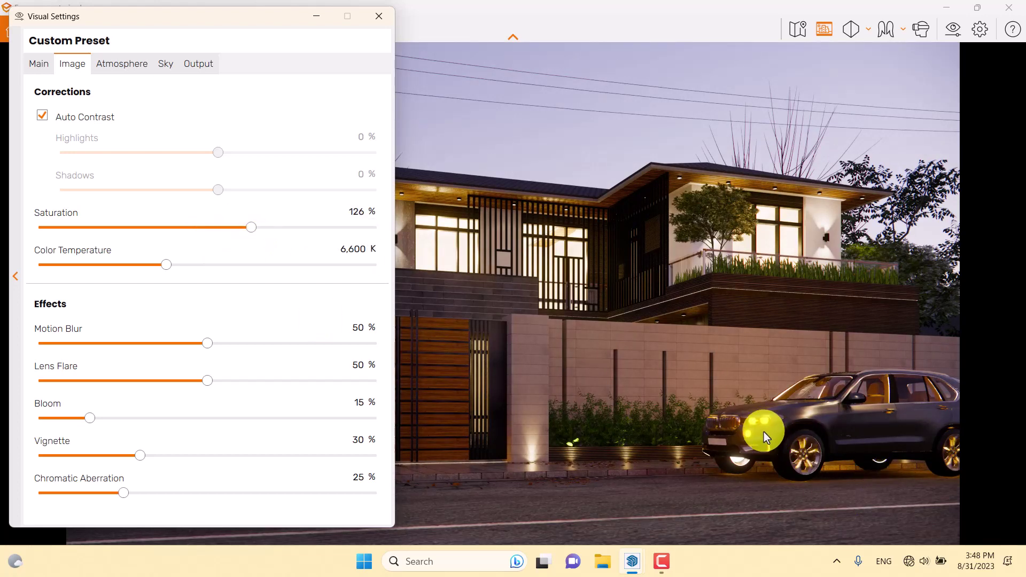
left_click_drag(251, 227, 288, 227)
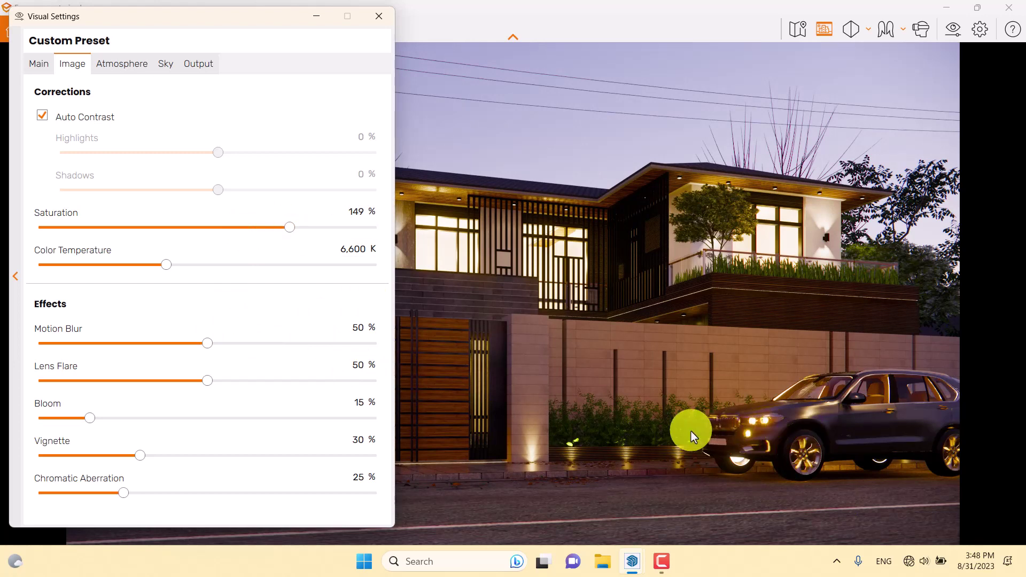
left_click_drag(280, 231, 230, 230)
left_click(332, 212)
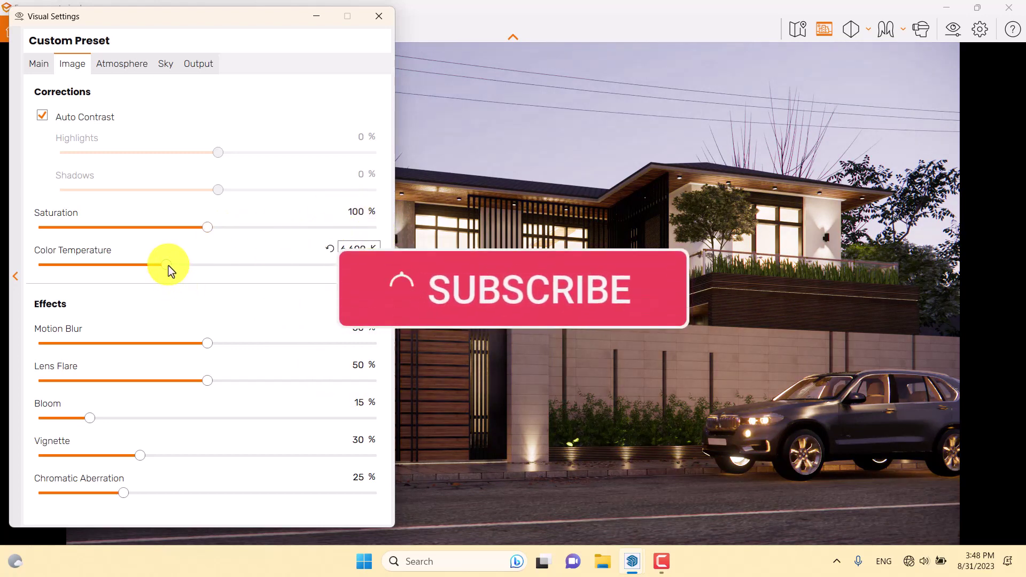
Set the colour temperature to 8,000 K
left_click_drag(168, 266, 214, 259)
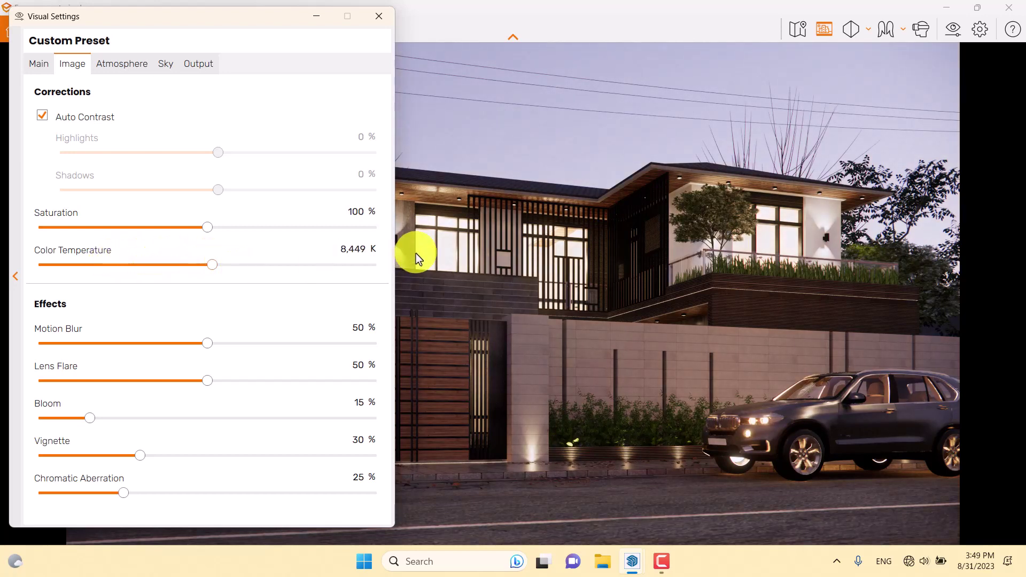
left_click(359, 248)
type("8000")
key("Return")
Set Motion Blur to 0% and drop Bloom to a low value of 5
left_click(359, 324)
type("0")
key("Return")
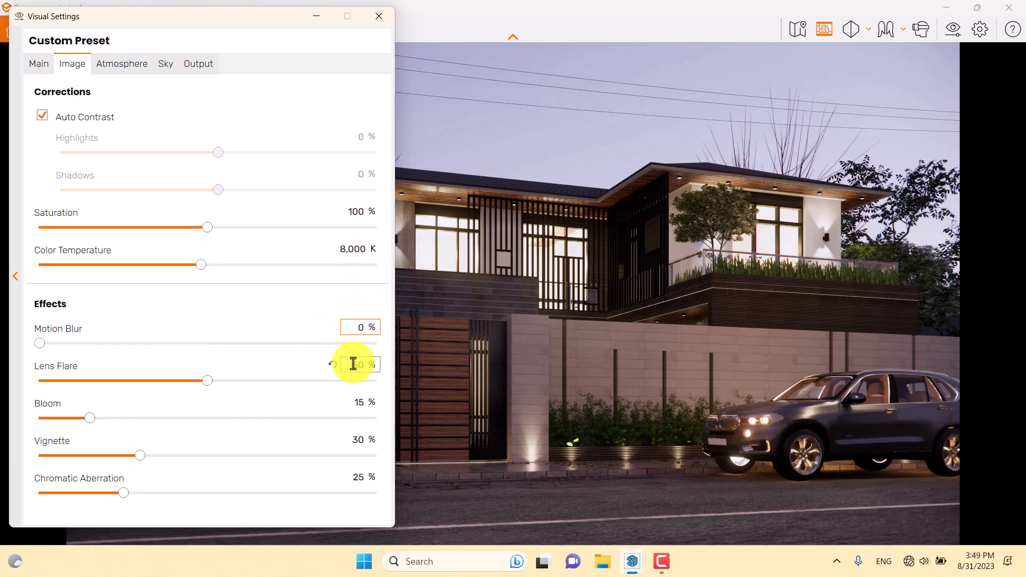
left_click_drag(88, 418, 120, 419)
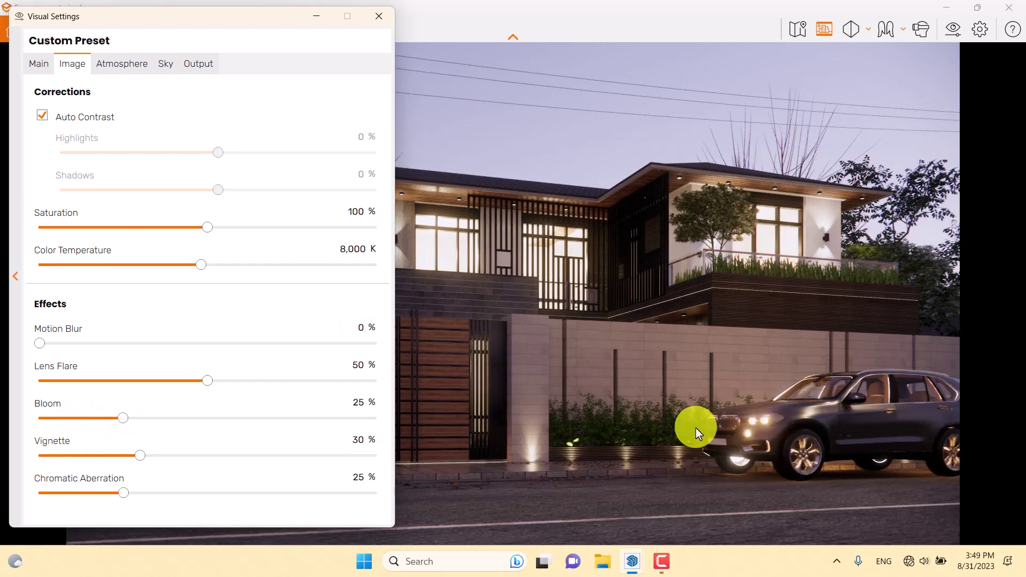
left_click_drag(124, 420, 166, 419)
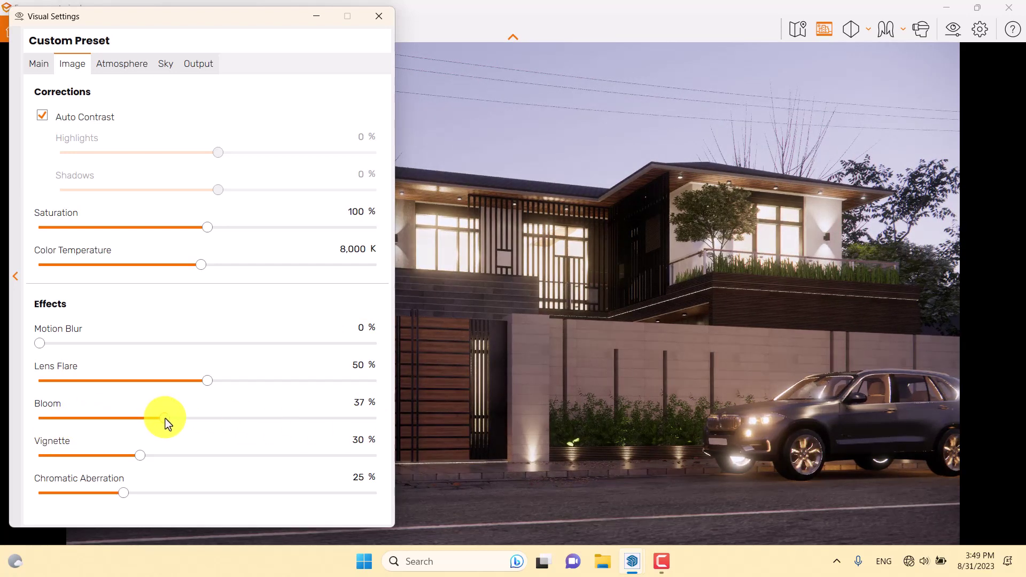
left_click_drag(210, 382, 317, 402)
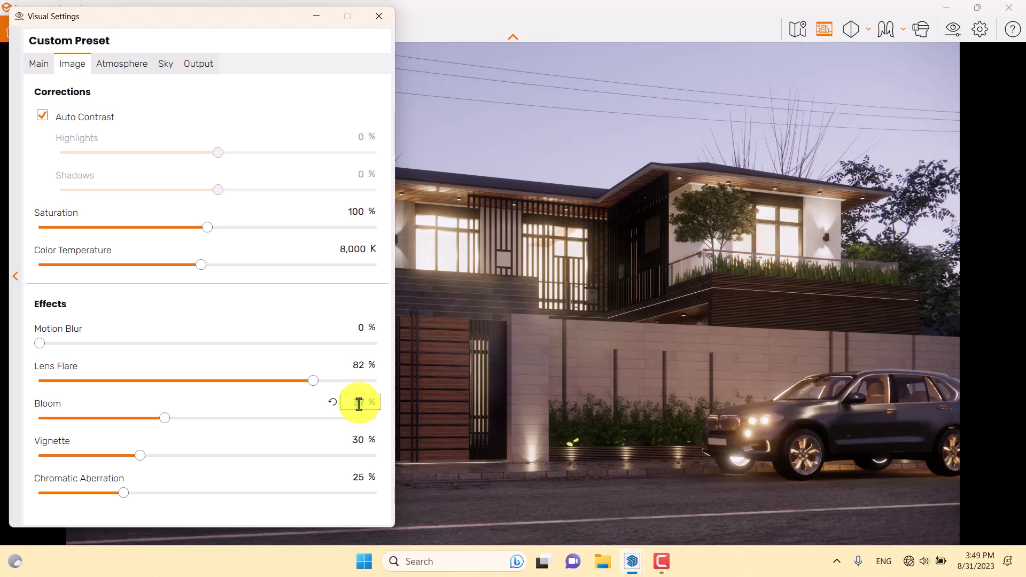
type("5")
key("Return")
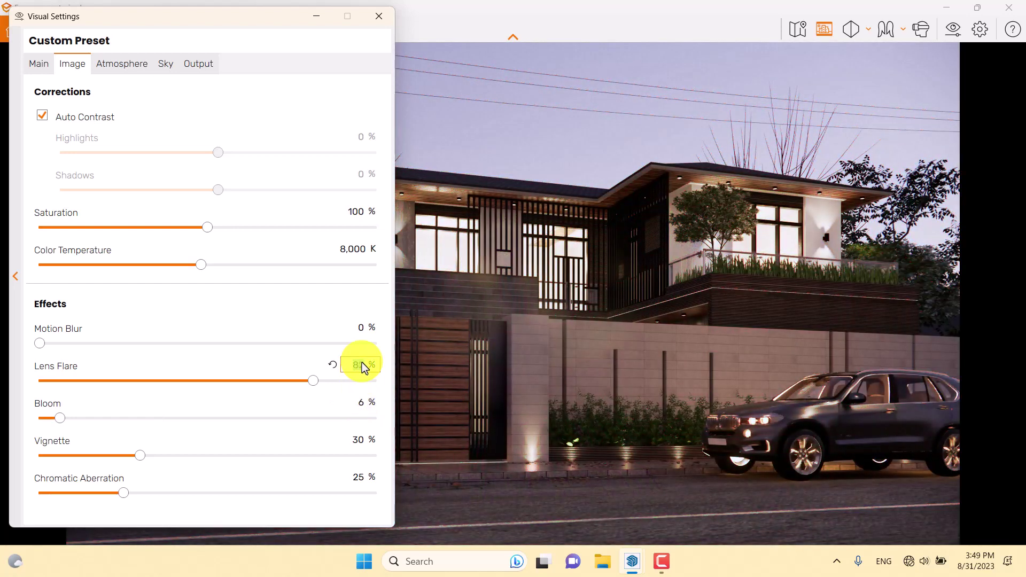
Set Lens Flare to 22%, Vignette to 10% and Chromatic Aberration to 0%
left_click(364, 363)
type("22")
key("Return")
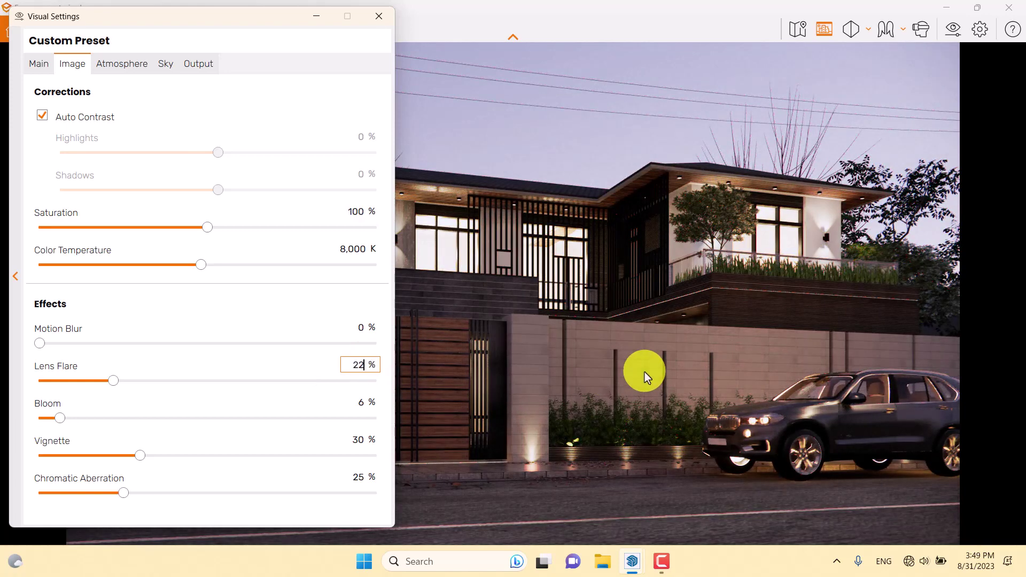
left_click(356, 447)
type("10")
key("Return")
left_click(356, 481)
type("0")
key("Return")
left_click(46, 65)
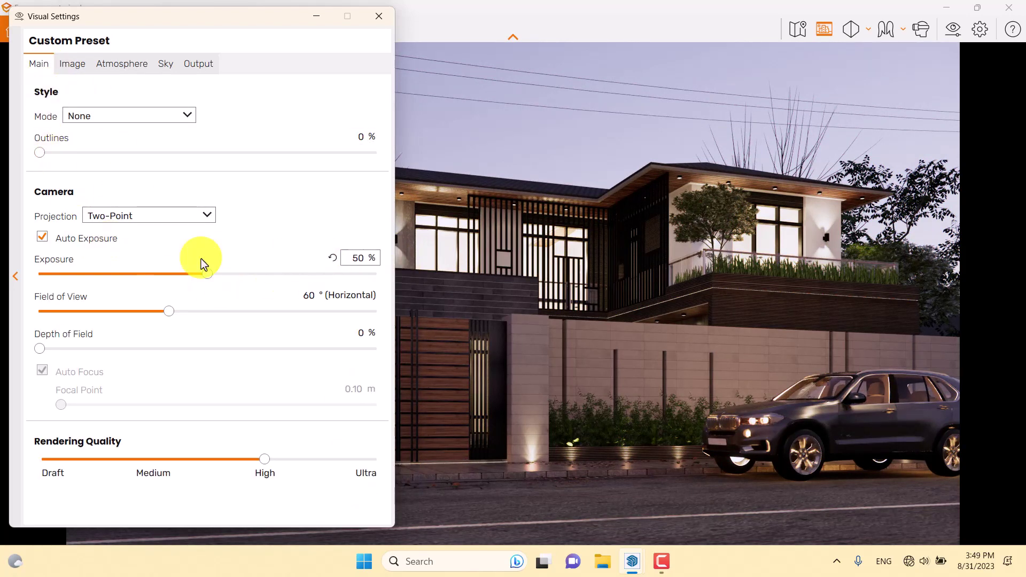
Switch off Auto Exposure and set the manual exposure to 64%
left_click(48, 245)
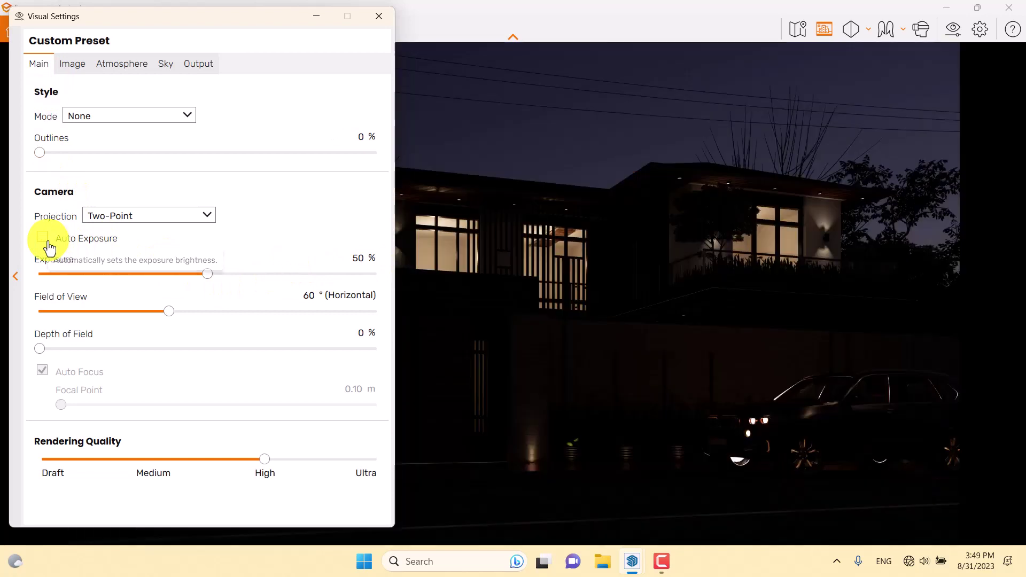
left_click(48, 243)
left_click_drag(209, 276, 259, 275)
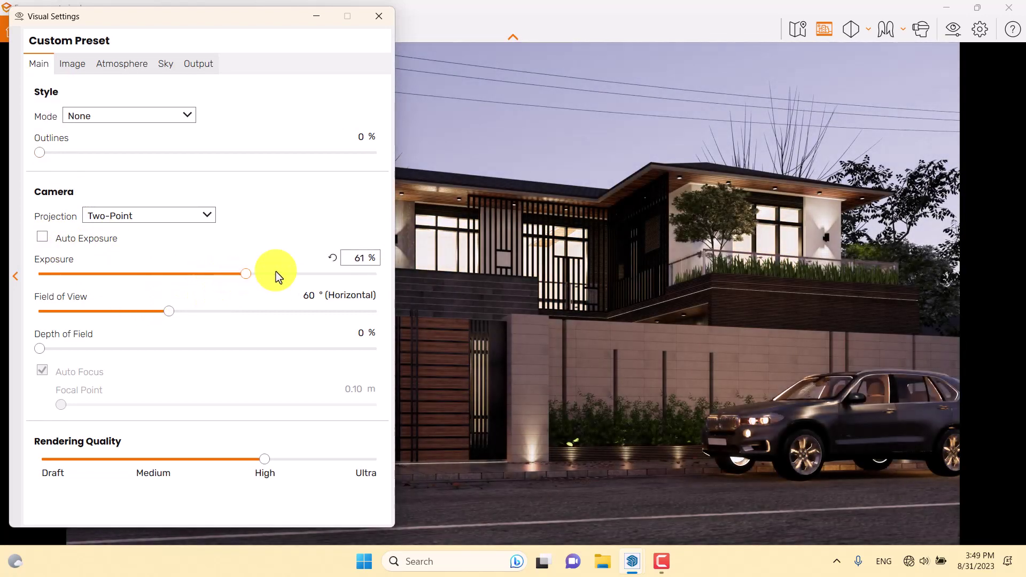
double_click(354, 264)
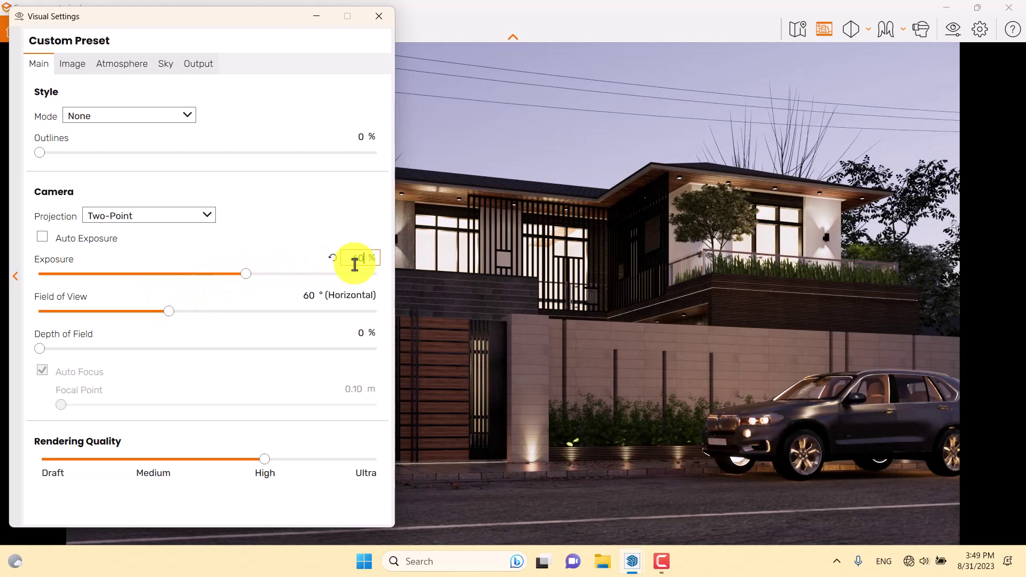
type("60")
double_click(355, 264)
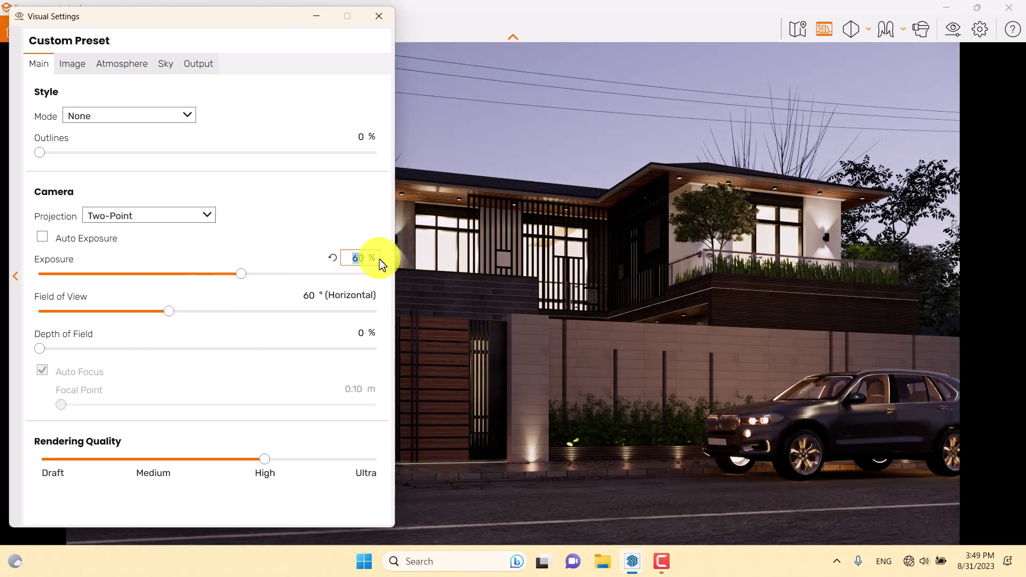
type("64")
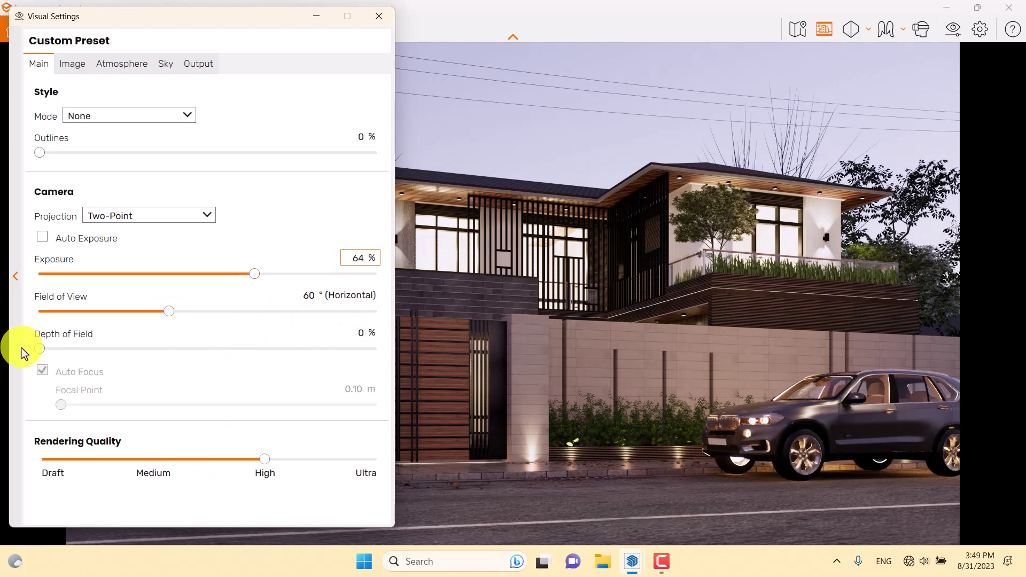
After testing Focal Point, keep Auto Focus on and set Depth of Field to 4%
left_click_drag(39, 349, 117, 354)
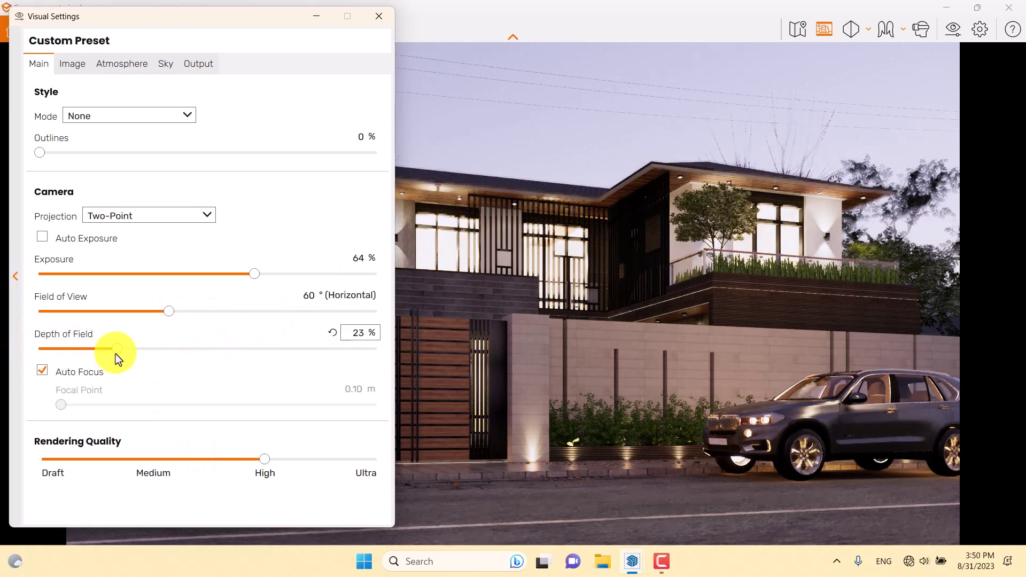
left_click(42, 372)
left_click_drag(192, 406, 295, 419)
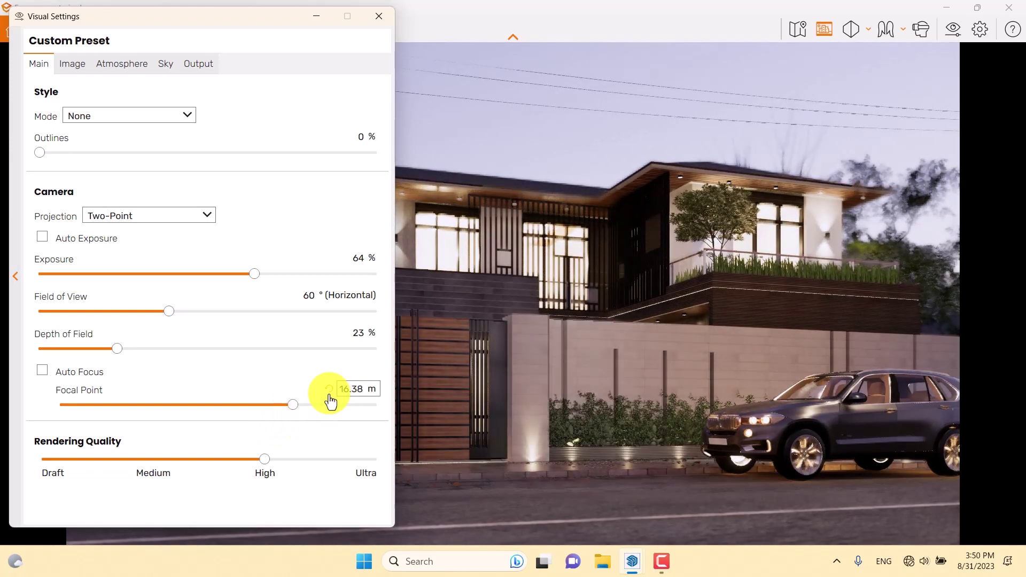
left_click(329, 390)
left_click(40, 370)
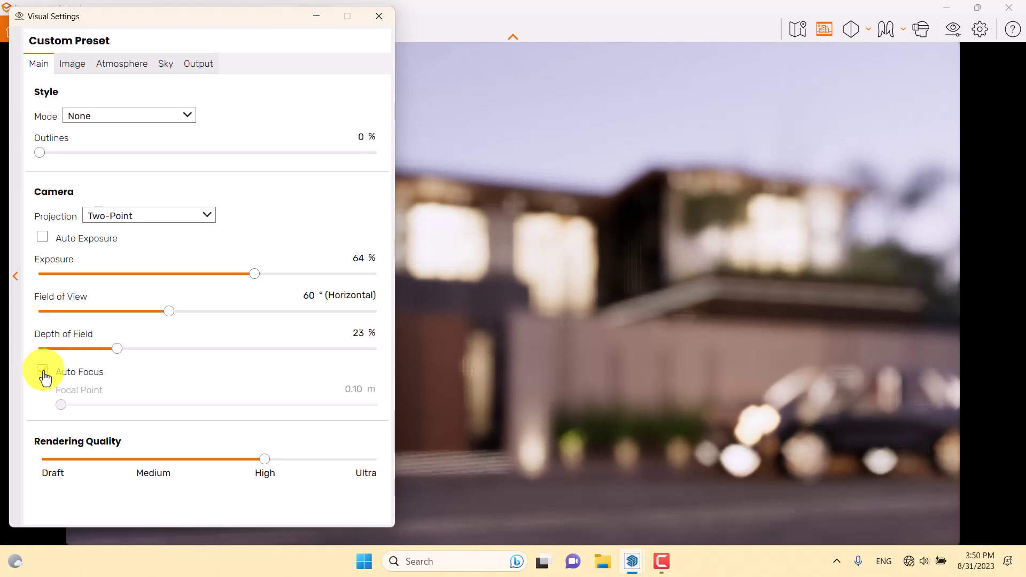
double_click(359, 335)
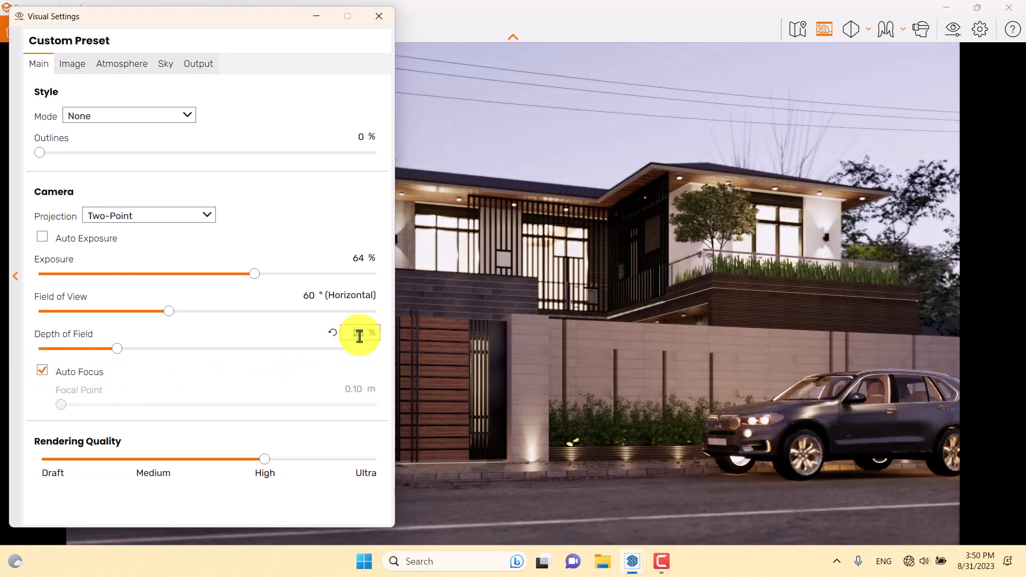
type("4")
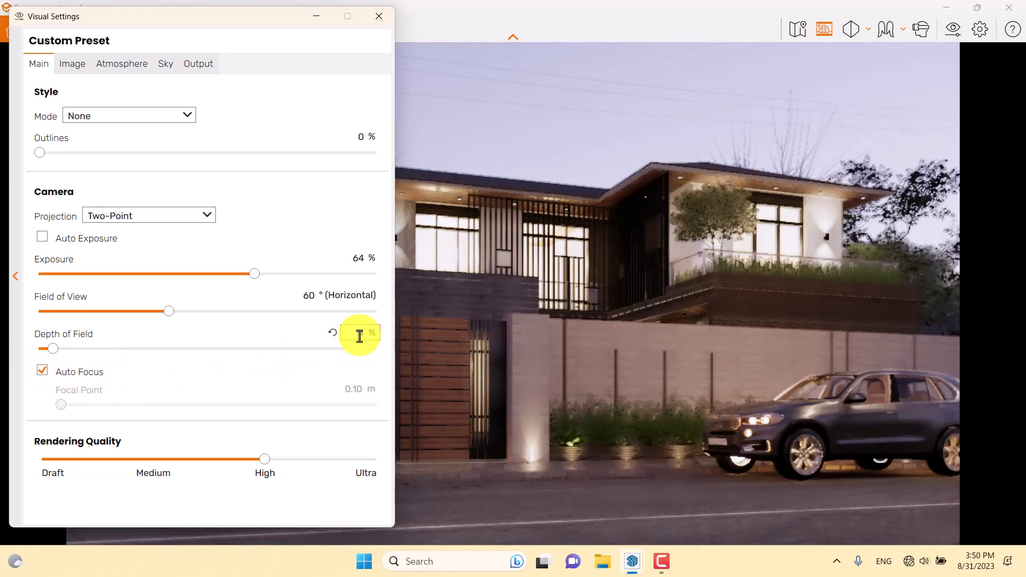
key("Return")
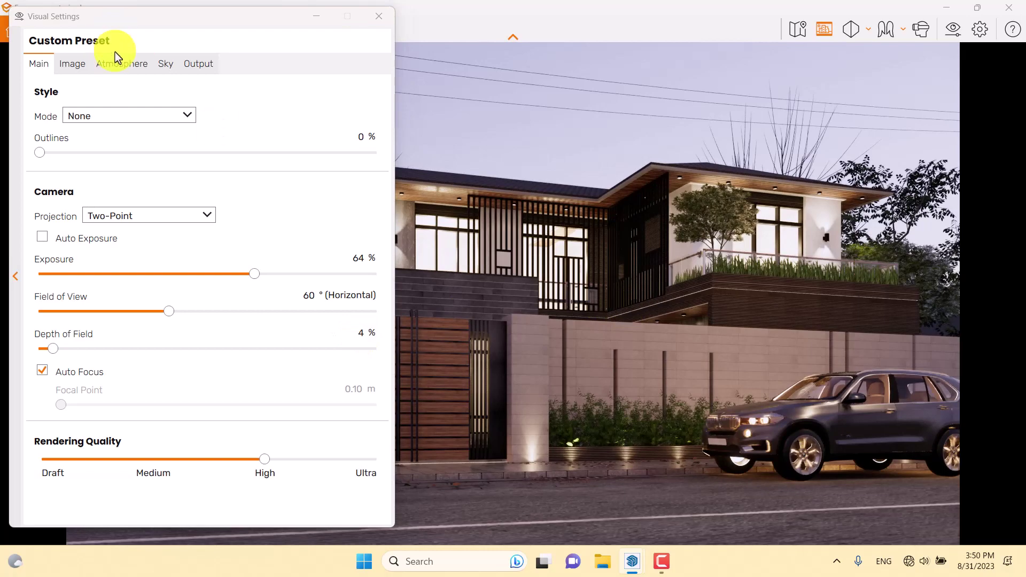
Close Visual Settings and arrange Enscape and SketchUp side by side
left_click(379, 16)
mouse_move(556, 7)
left_mouse_down()
mouse_move(726, 68)
mouse_move(1025, 273)
left_mouse_up()
left_click(280, 225)
Orbit and zoom the SketchUp view in on the car's headlight and pick Paint Bucket
mouse_move(280, 225)
middle_mouse_down()
mouse_move(245, 263)
mouse_move(293, 334)
mouse_move(263, 326)
middle_mouse_up()
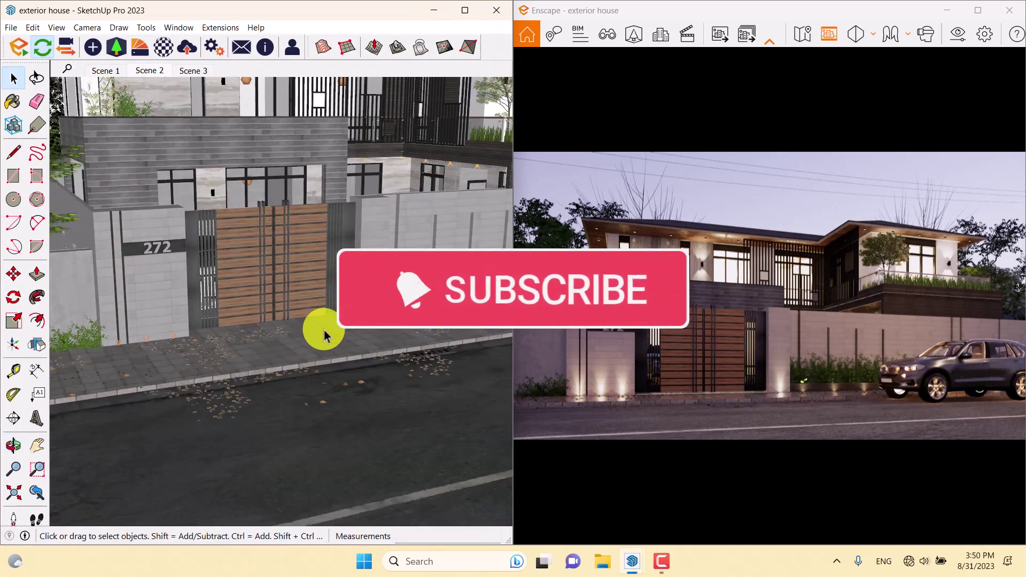
mouse_move(435, 331)
middle_mouse_down()
mouse_move(224, 288)
mouse_move(344, 291)
middle_mouse_up()
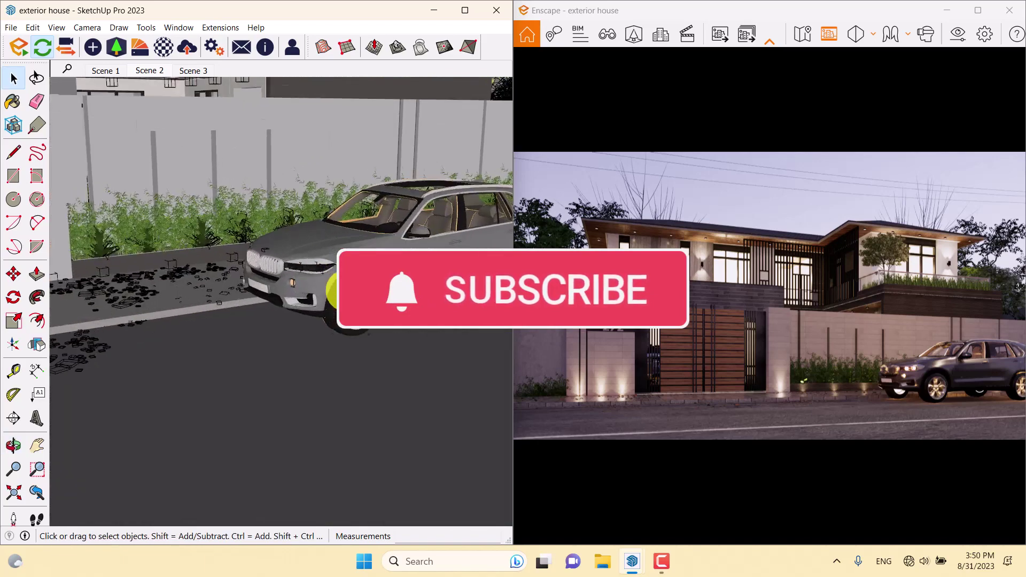
scroll(315, 260, "up", 10)
mouse_move(315, 261)
middle_mouse_down()
mouse_move(408, 218)
mouse_move(366, 219)
middle_mouse_up()
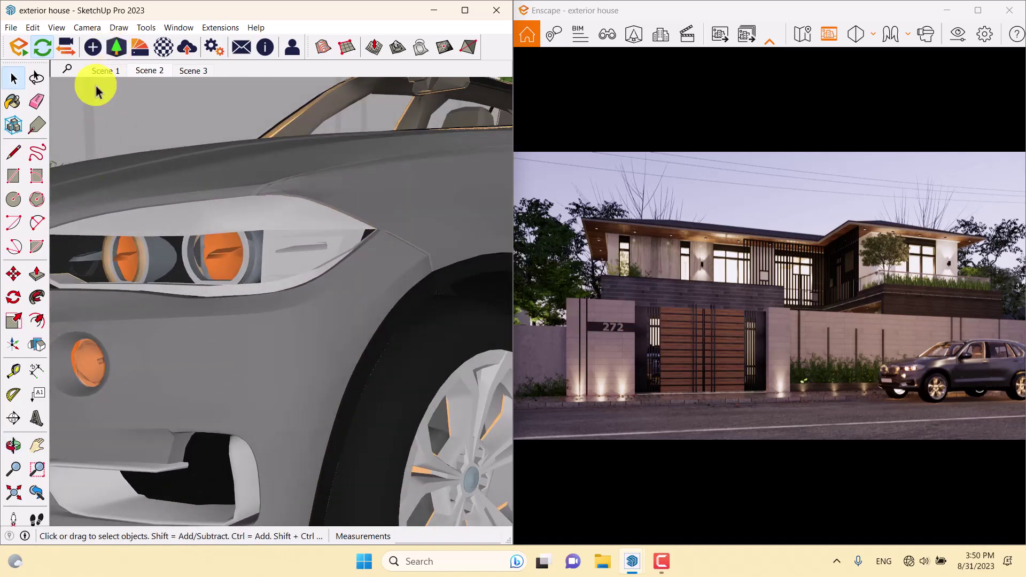
left_click(9, 102)
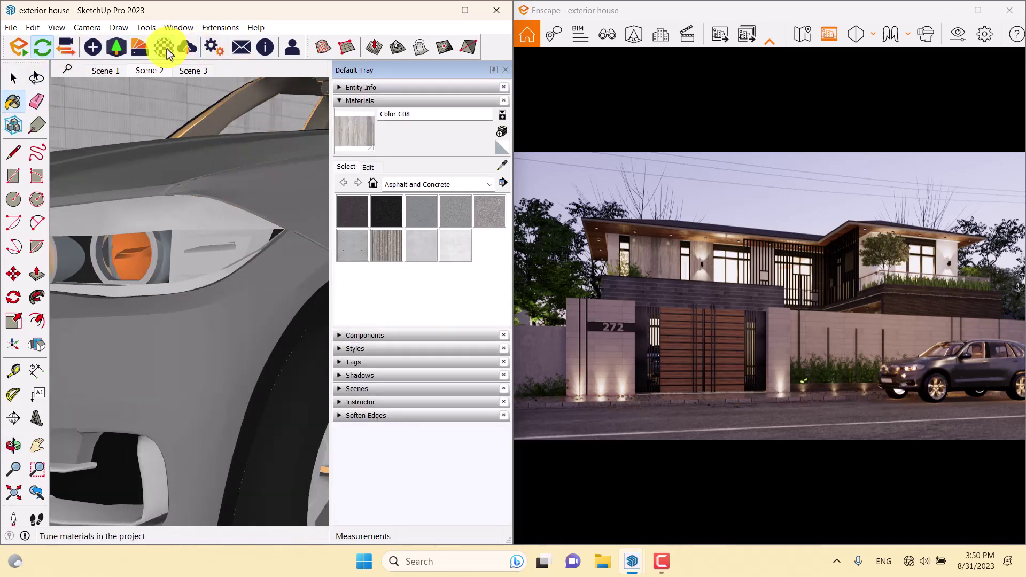
Open the Enscape Material Editor and orbit close to the car's orange headlight
left_click(166, 49)
left_click_drag(185, 53, 578, 305)
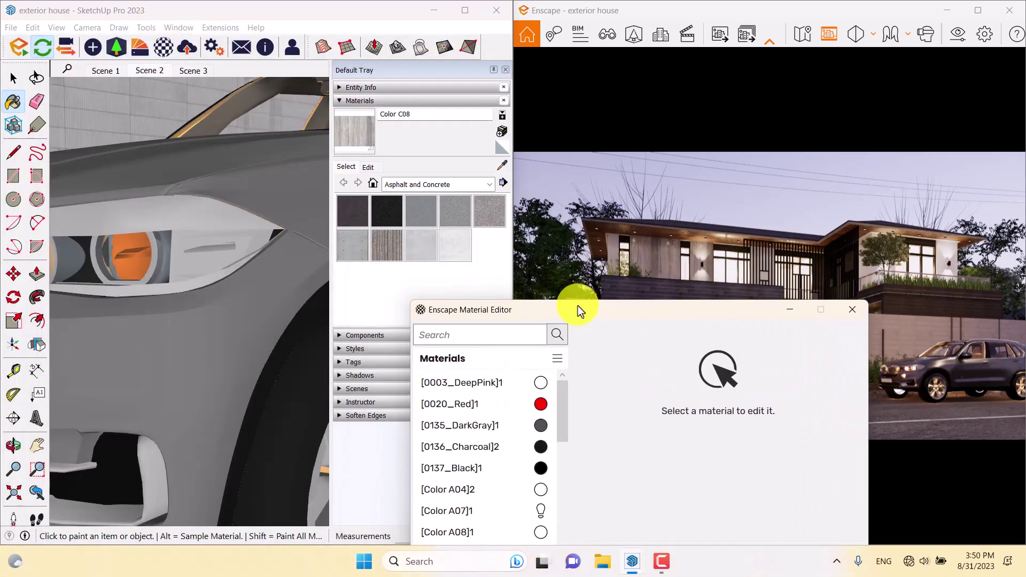
left_click(504, 168)
scroll(182, 256, "down", 1)
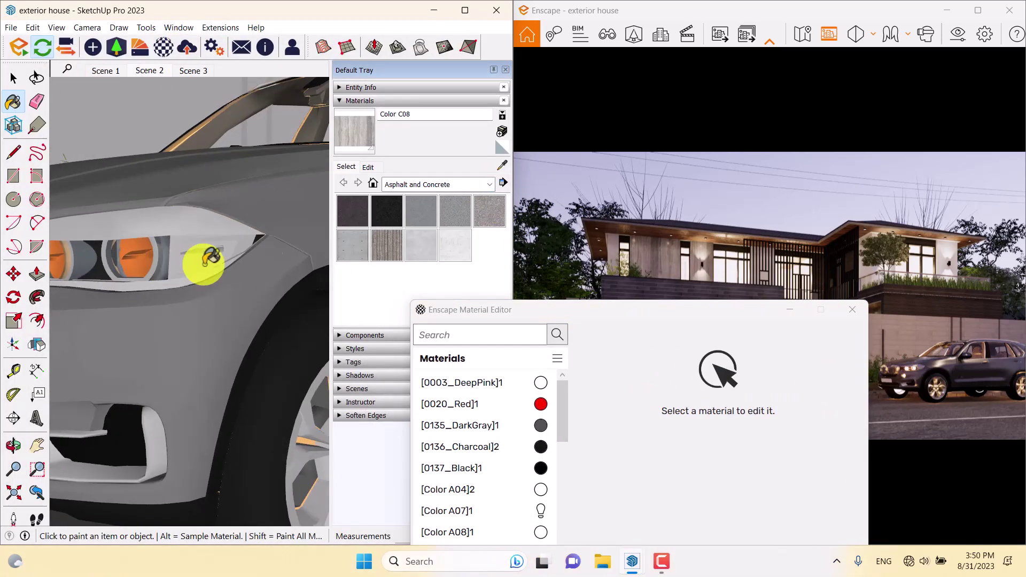
left_click(503, 165)
mouse_move(115, 236)
middle_mouse_down()
mouse_move(229, 274)
mouse_move(194, 243)
middle_mouse_up()
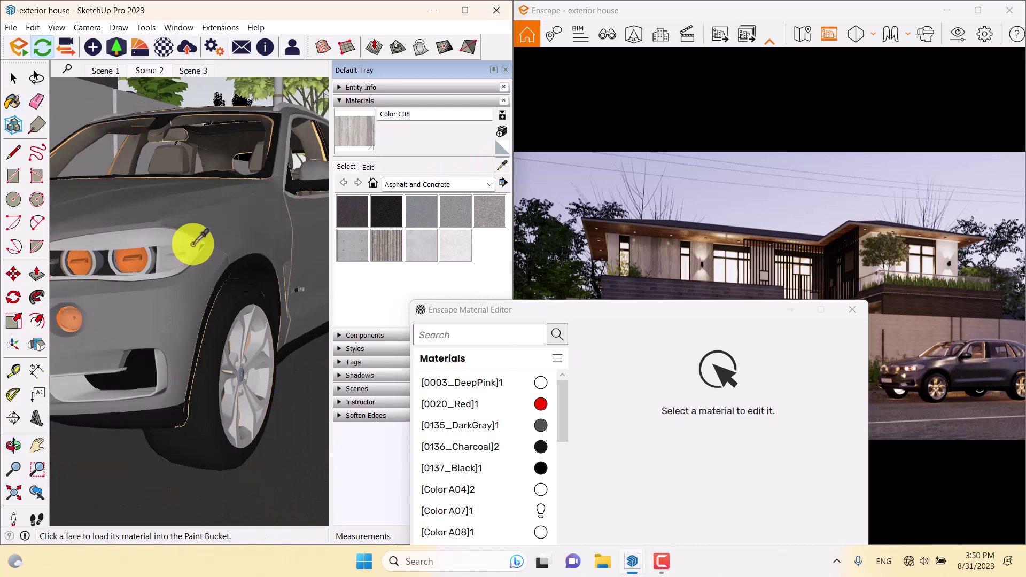
scroll(153, 268, "up", 5)
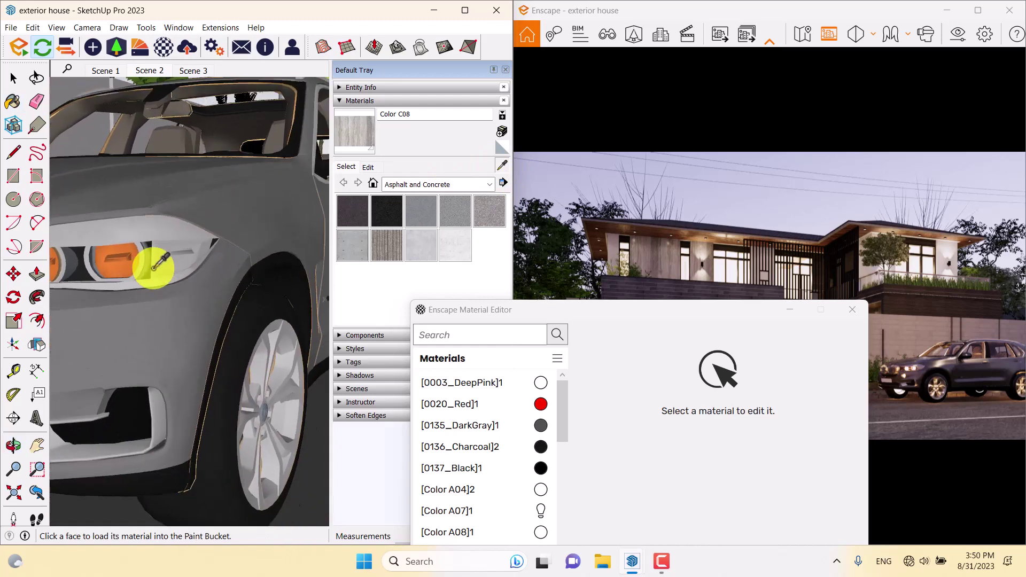
scroll(117, 228, "up", 5)
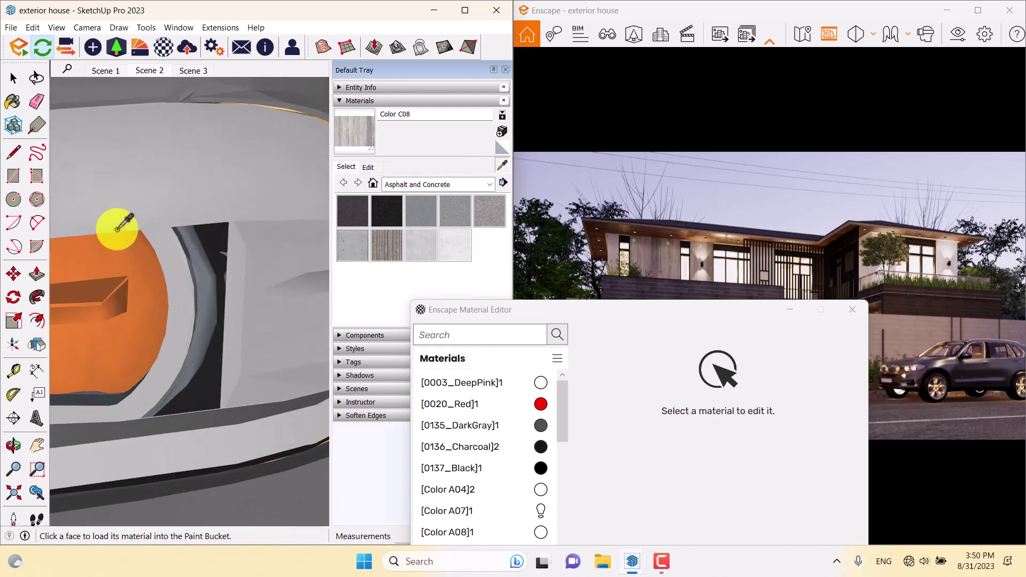
scroll(197, 277, "up", 5)
middle_click_drag(201, 279, 644, 287)
Sample the light2 material and lower its luminance to 4,000 cd/m²
left_click(123, 273)
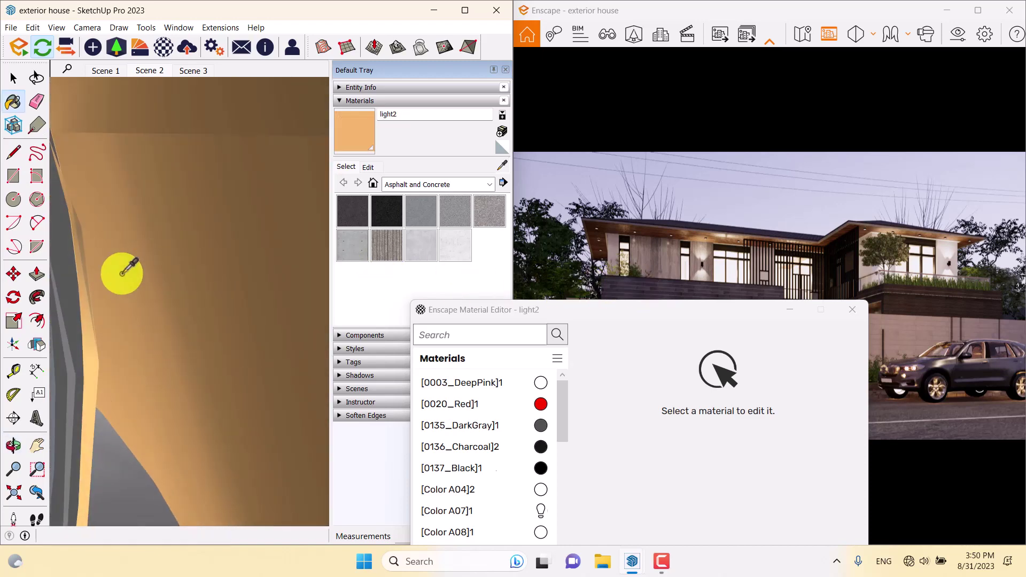
mouse_move(646, 313)
left_mouse_down()
mouse_move(364, 166)
mouse_move(292, 90)
left_mouse_up()
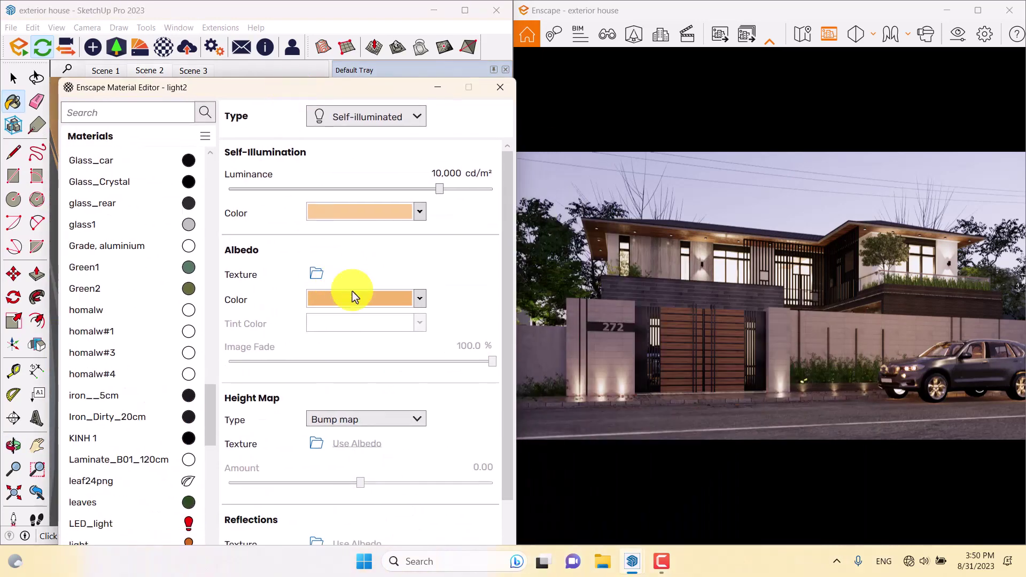
left_click_drag(424, 195, 409, 195)
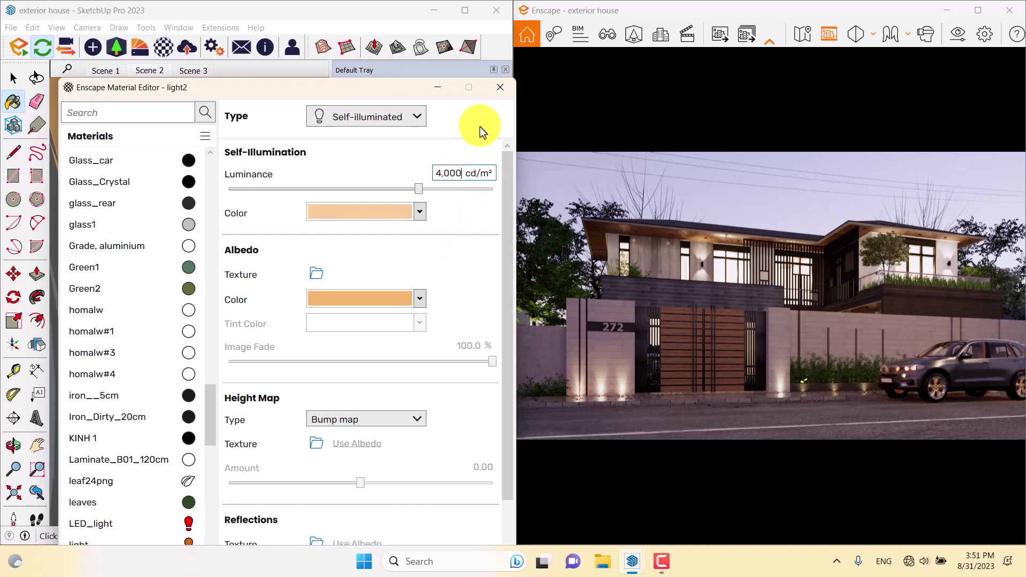
left_click(502, 88)
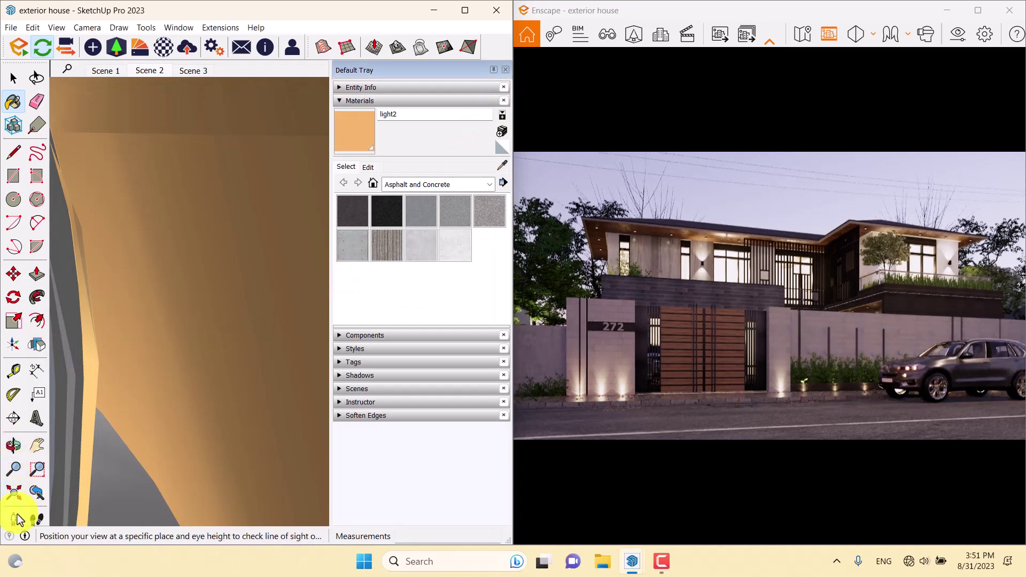
Sample the headlight's 'light' material and open its settings in the Material Editor
mouse_move(155, 334)
middle_mouse_down()
mouse_move(291, 326)
mouse_move(438, 334)
mouse_move(390, 334)
mouse_move(273, 284)
mouse_move(222, 290)
mouse_move(521, 318)
middle_mouse_up()
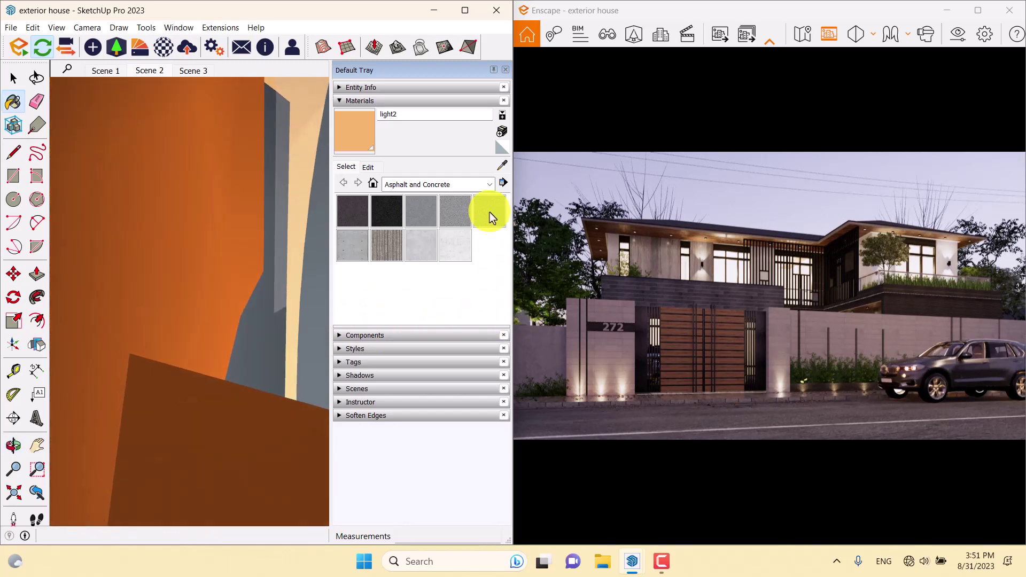
left_click(505, 168)
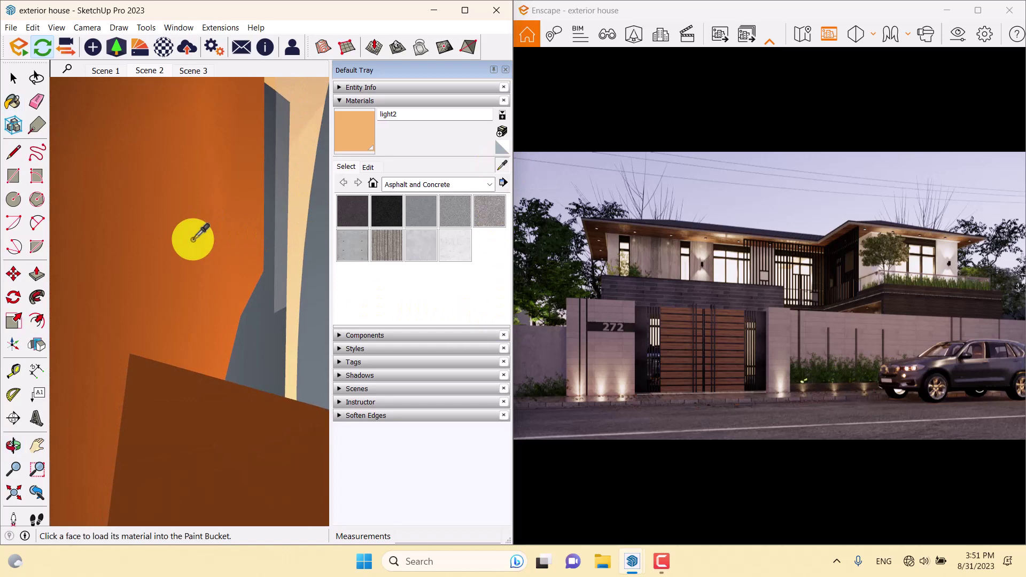
left_click(193, 239)
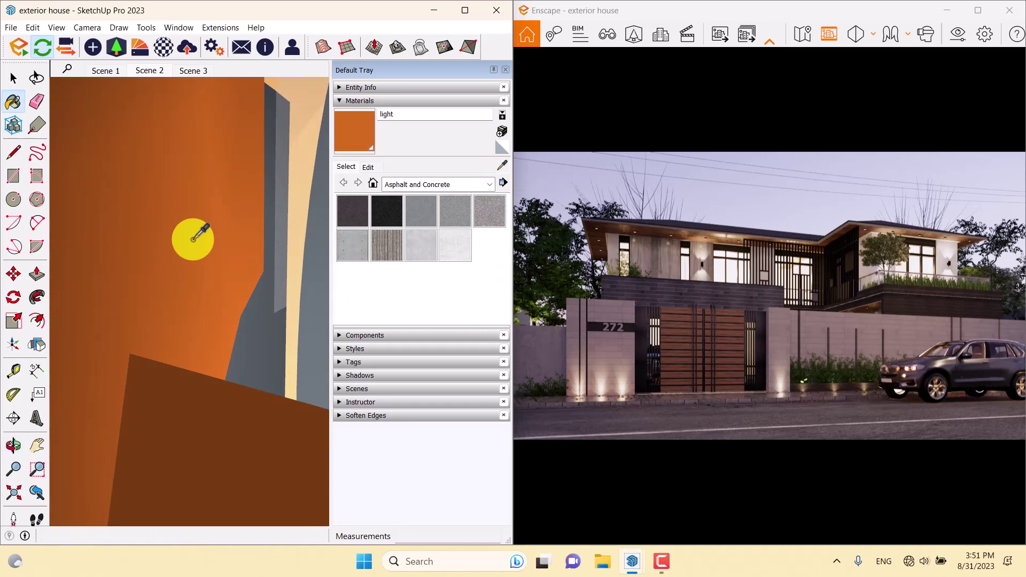
left_click(167, 53)
mouse_move(256, 84)
left_mouse_down()
mouse_move(302, 261)
mouse_move(217, 60)
left_mouse_up()
scroll(85, 328, "down", 5)
scroll(134, 353, "up", 3)
left_click_drag(224, 200, 232, 437)
left_click(109, 198)
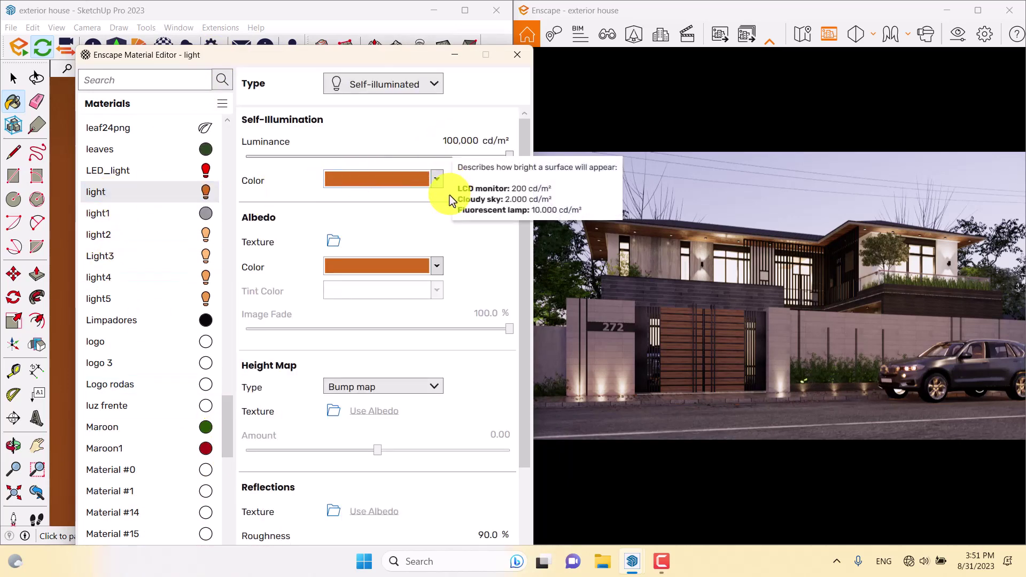
Make the light material's self-illumination and albedo colours yellow
left_click(437, 180)
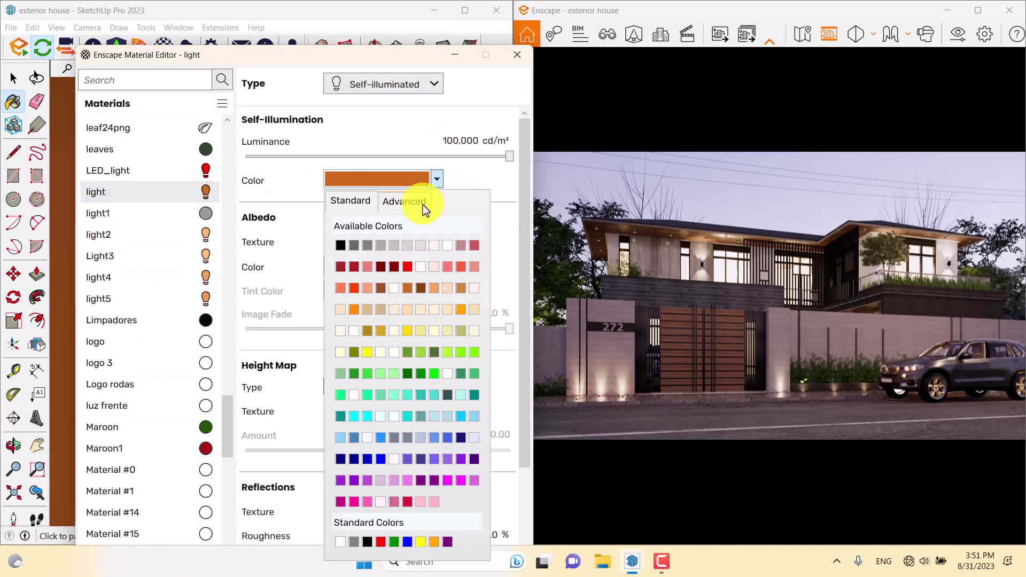
left_click(448, 247)
left_click(436, 266)
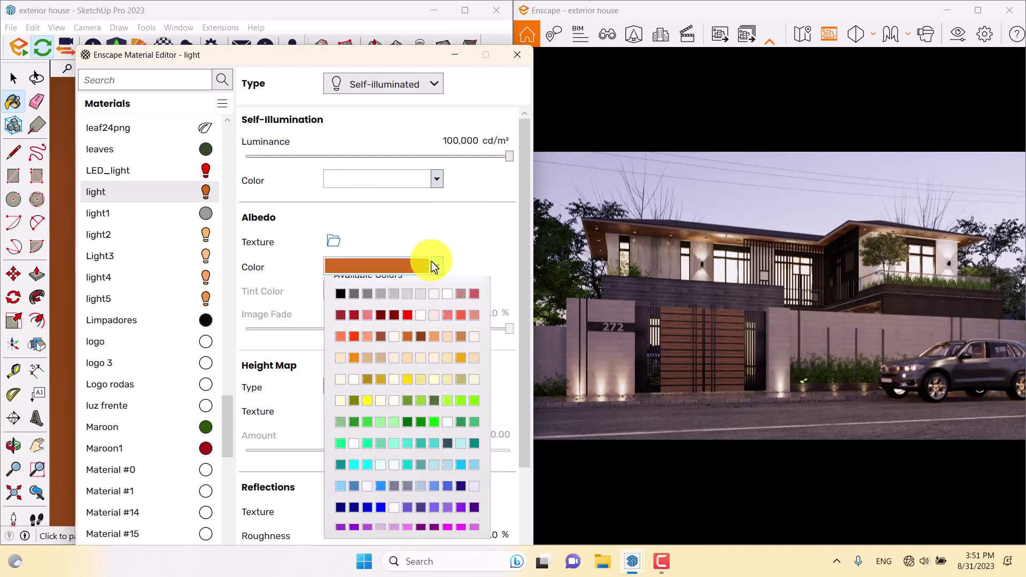
left_click(448, 333)
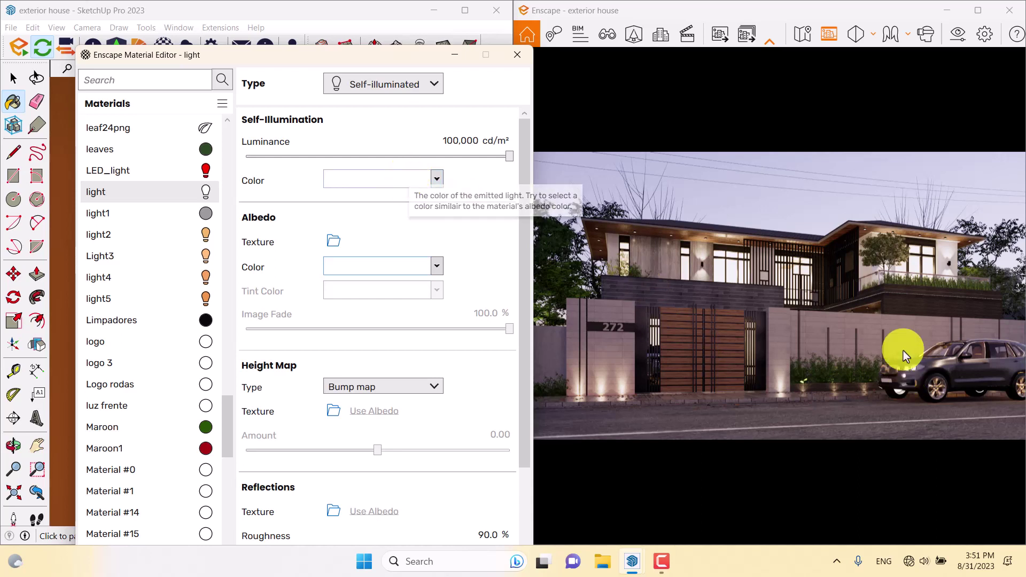
left_click(438, 180)
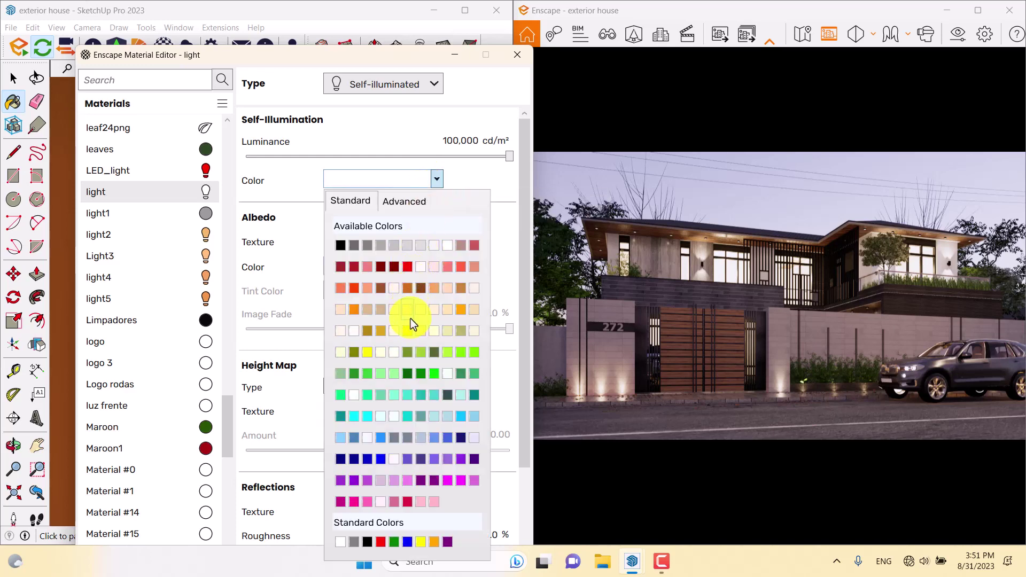
left_click(410, 325)
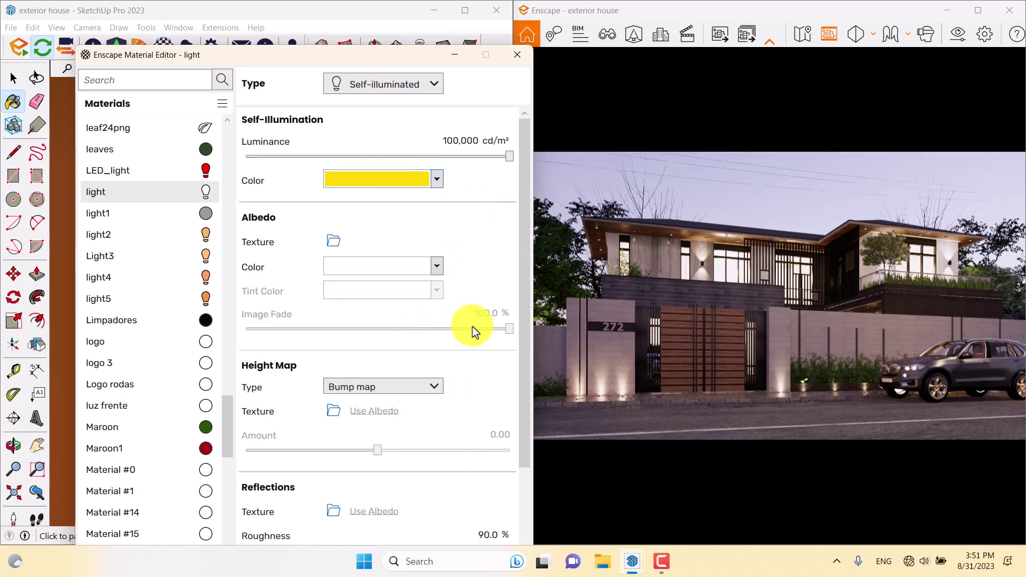
left_click(437, 267)
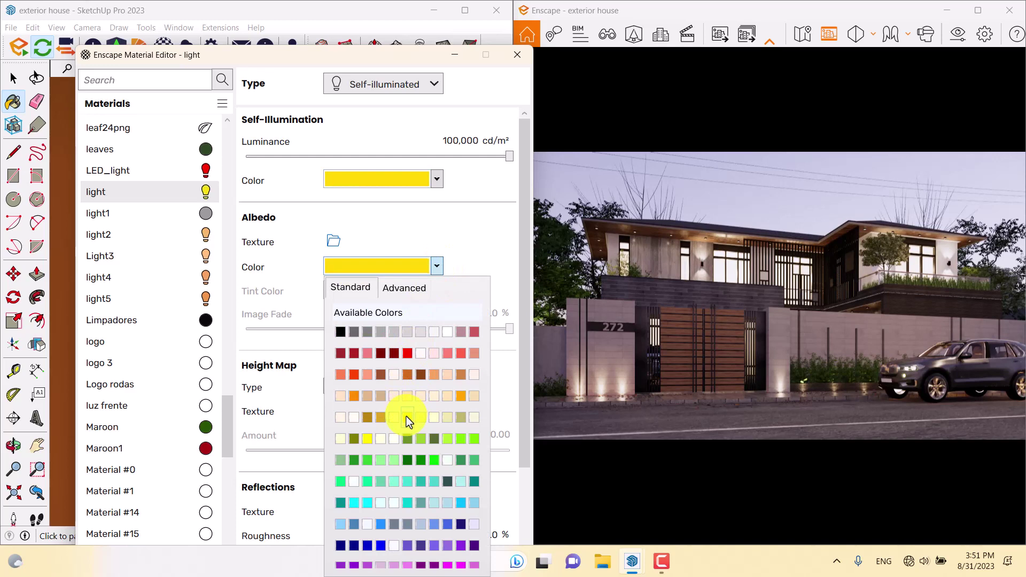
left_click(407, 417)
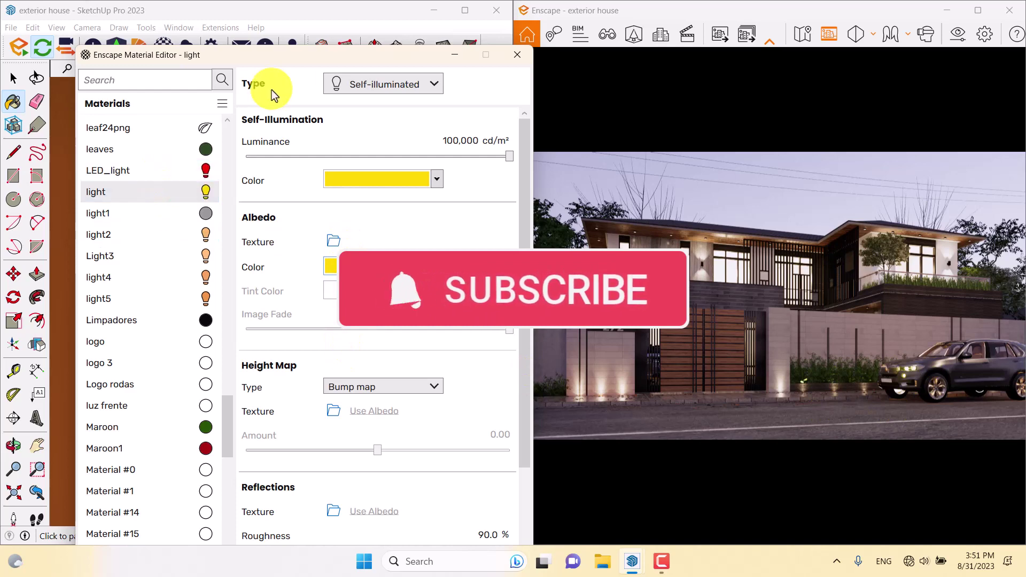
left_click_drag(328, 54, 352, 325)
mouse_move(9, 201)
middle_mouse_down()
mouse_move(281, 196)
mouse_move(64, 212)
mouse_move(202, 204)
mouse_move(229, 241)
middle_mouse_up()
Sample the car body's Paintwork1 material into the Material Editor
scroll(230, 241, "down", 4)
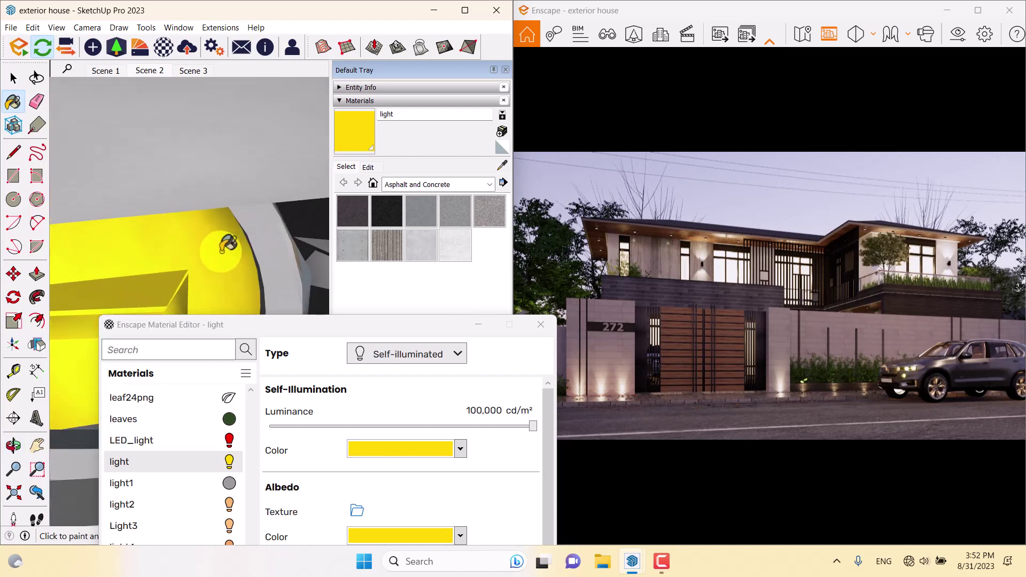
mouse_move(298, 148)
middle_mouse_down()
mouse_move(68, 309)
mouse_move(211, 210)
mouse_move(8, 368)
mouse_move(386, 171)
middle_mouse_up()
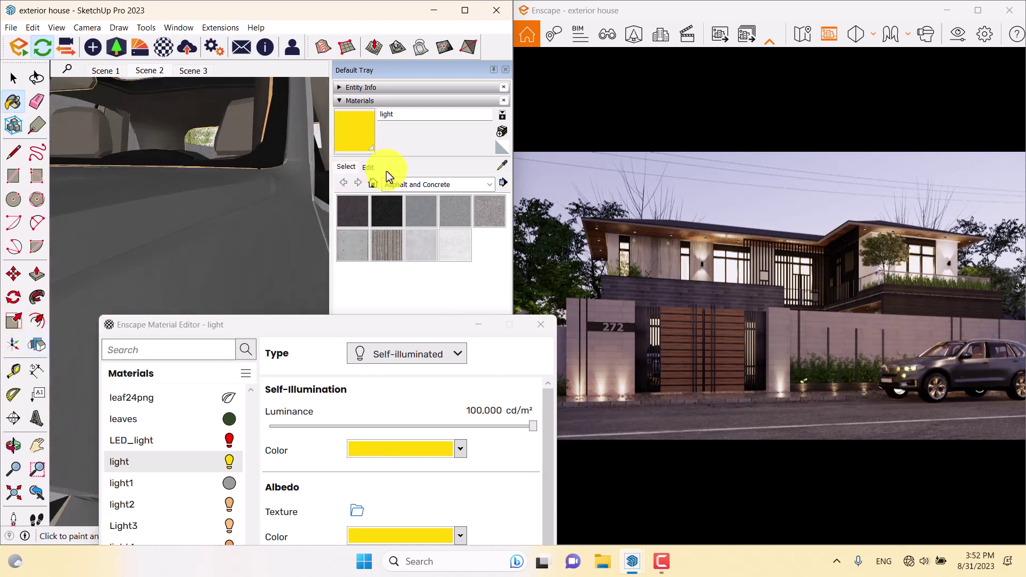
left_click(505, 166)
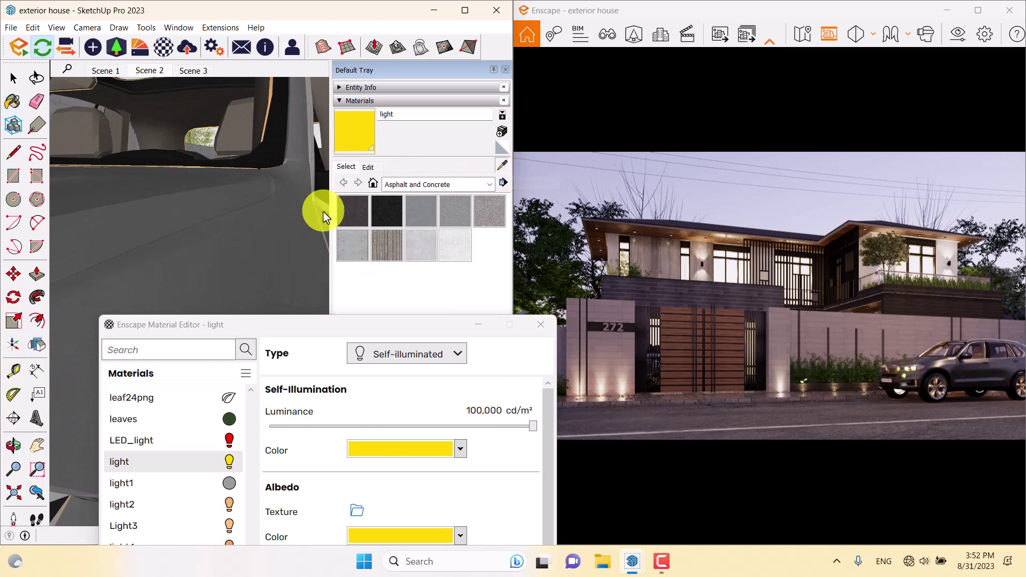
left_click(241, 234)
left_click_drag(319, 324, 252, 106)
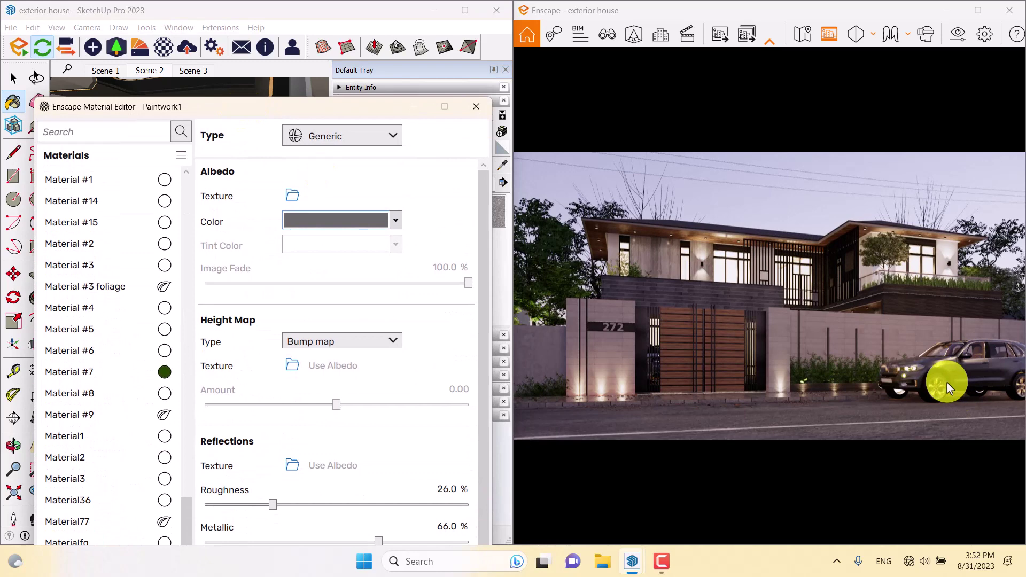
left_click_drag(280, 109, 271, 38)
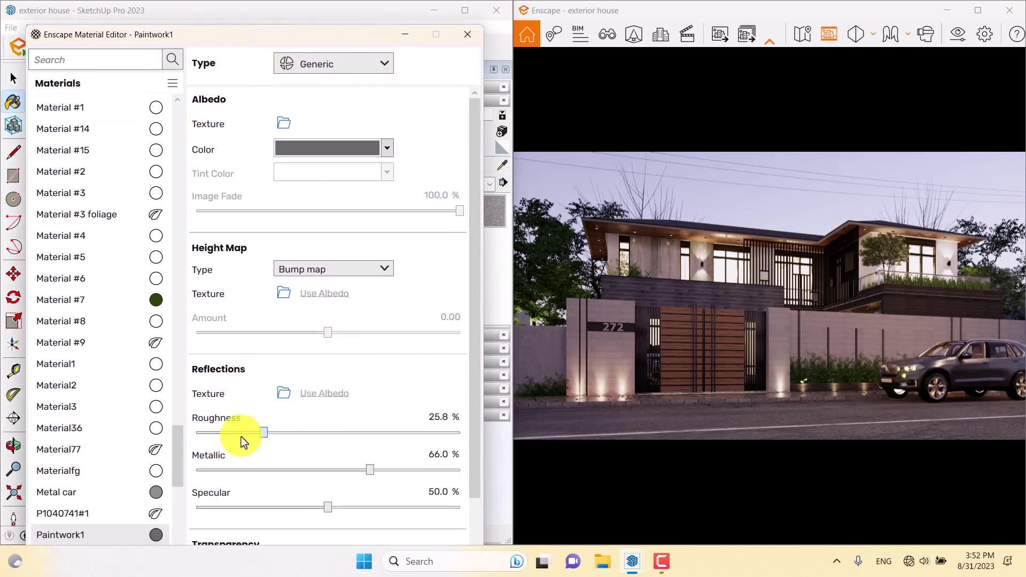
Set the Paintwork1 roughness to 34% and specular to 65.8%
left_click_drag(245, 437, 191, 439)
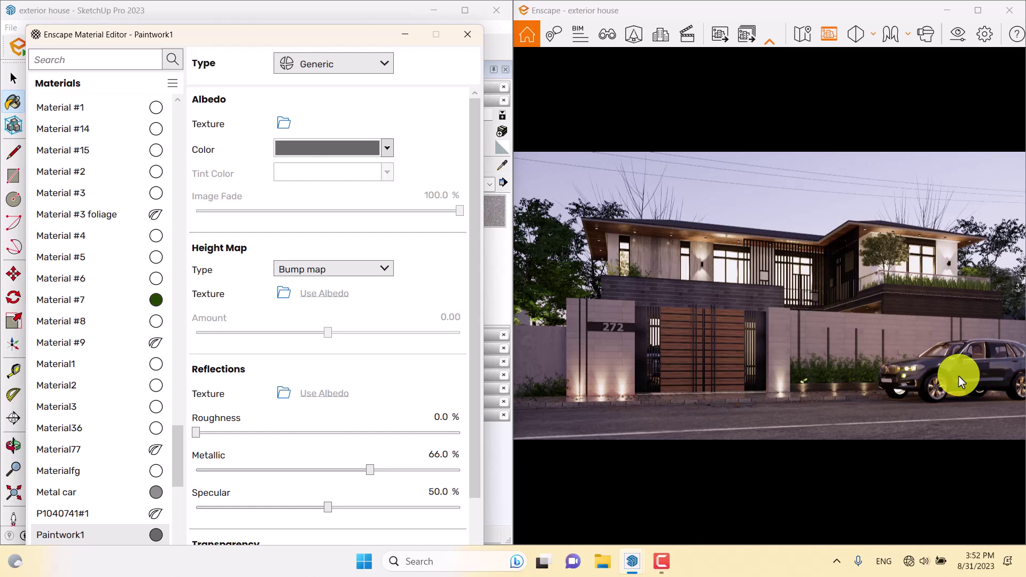
left_click_drag(195, 431, 237, 431)
left_click(450, 419)
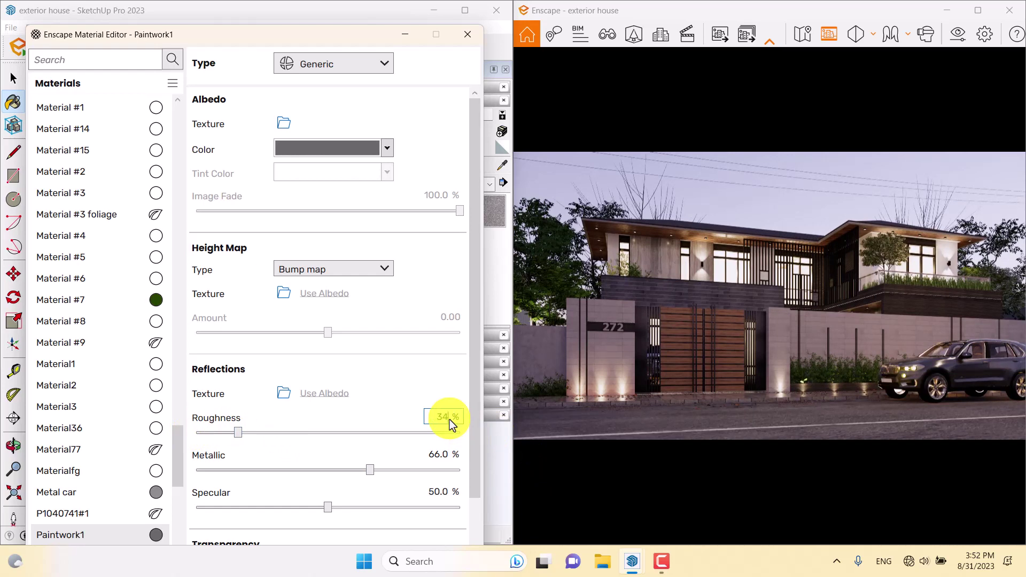
key("Return")
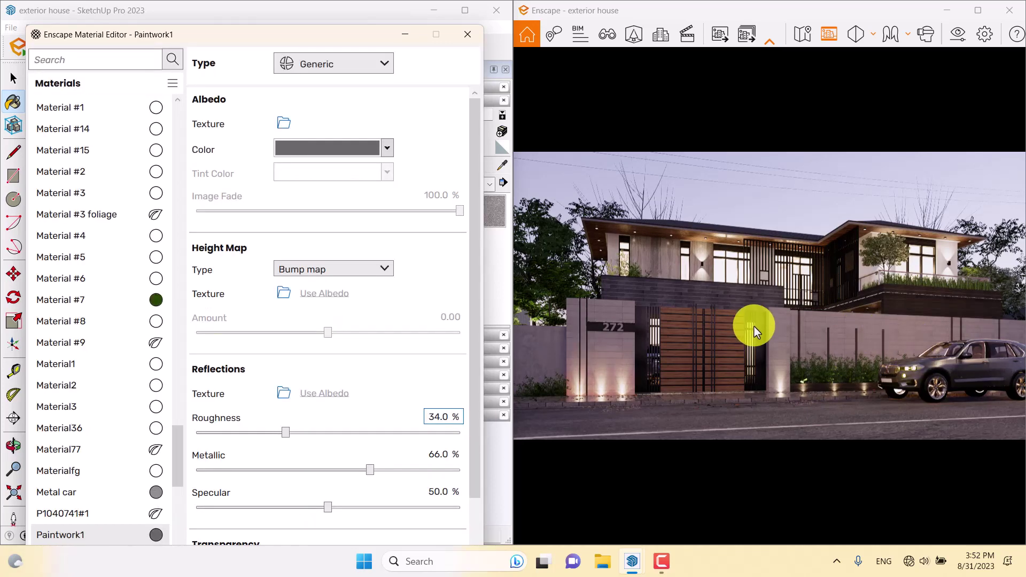
left_click_drag(327, 508, 344, 508)
left_click(369, 508)
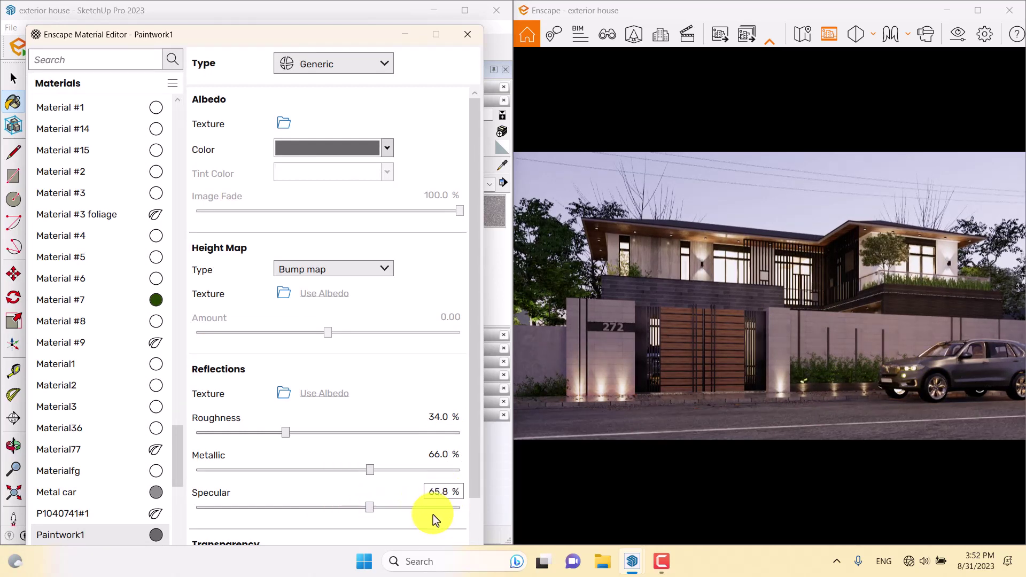
Give the paint the albedo colour #5A6969 and close the Material Editor
mouse_move(357, 270)
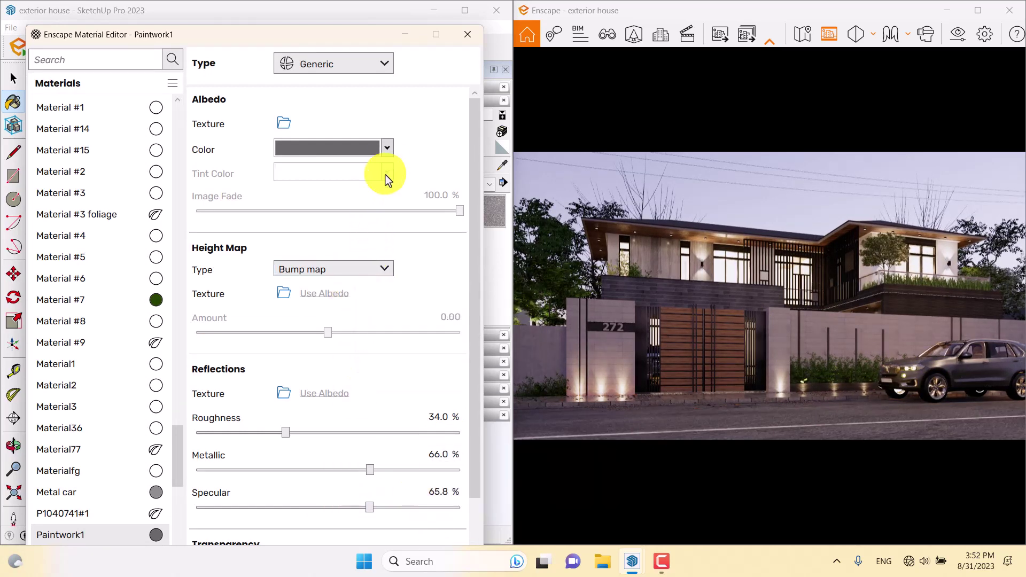
left_click(388, 151)
left_click(399, 214)
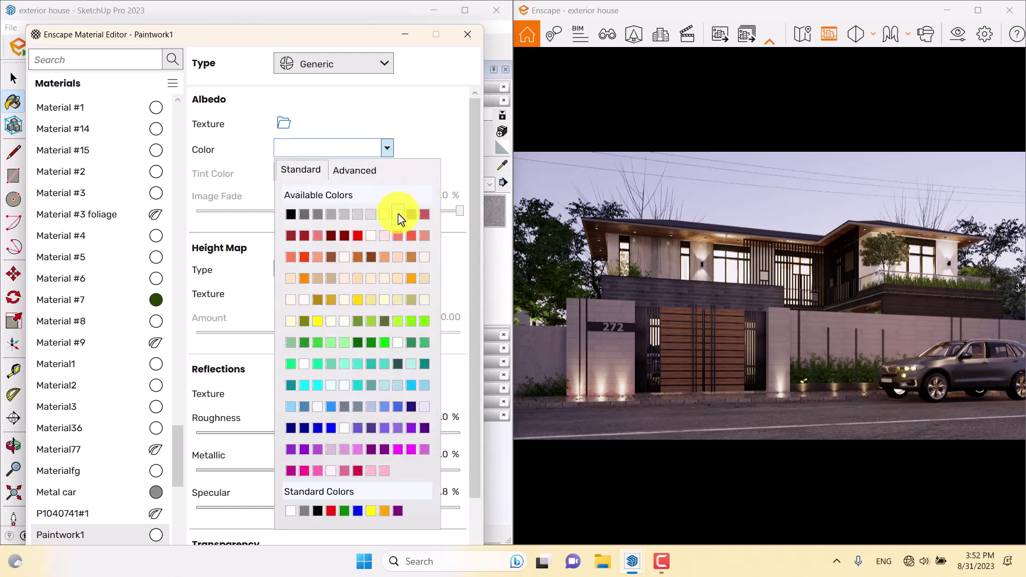
left_click(387, 151)
left_click(292, 222)
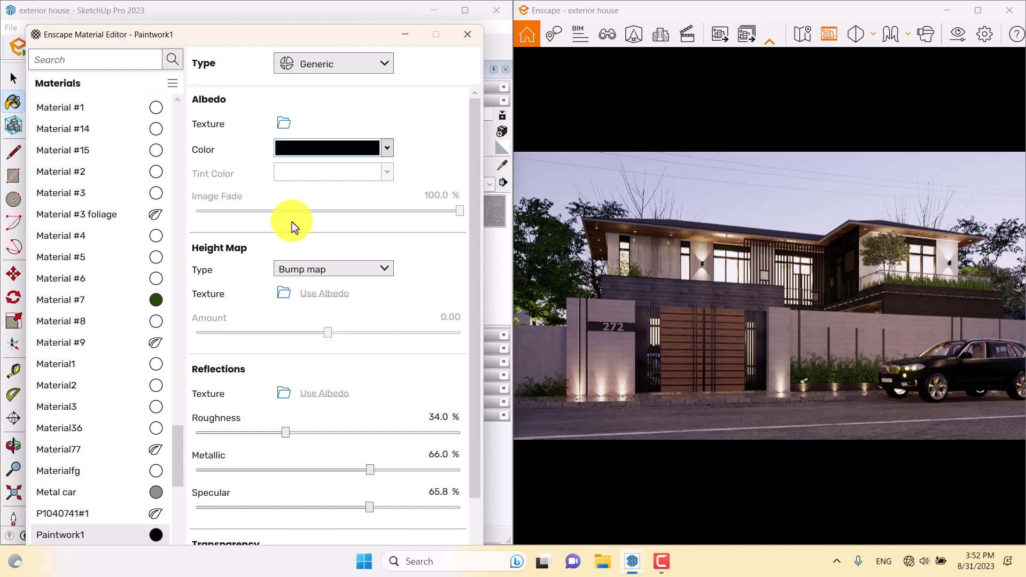
left_click(349, 144)
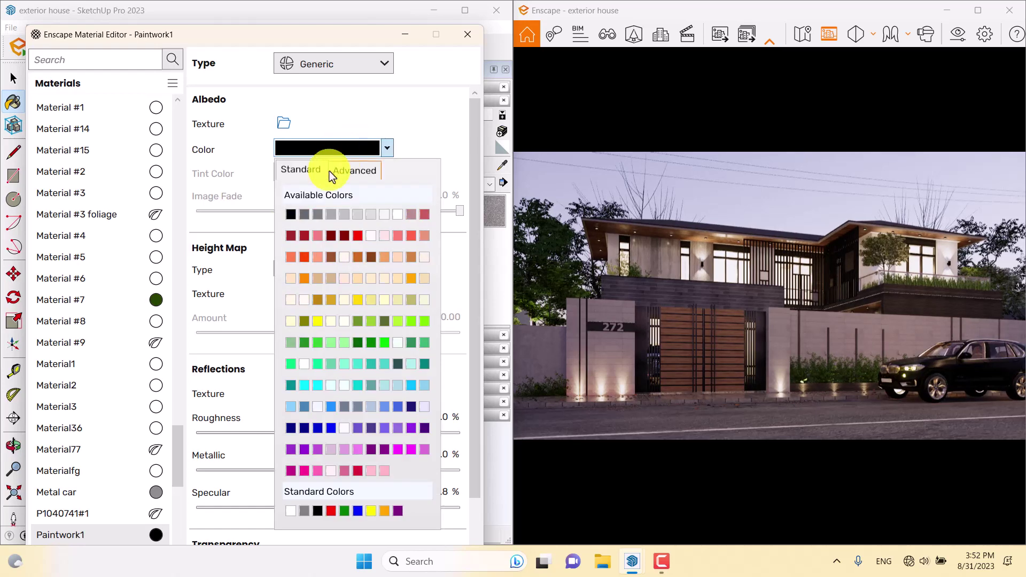
left_click(305, 214)
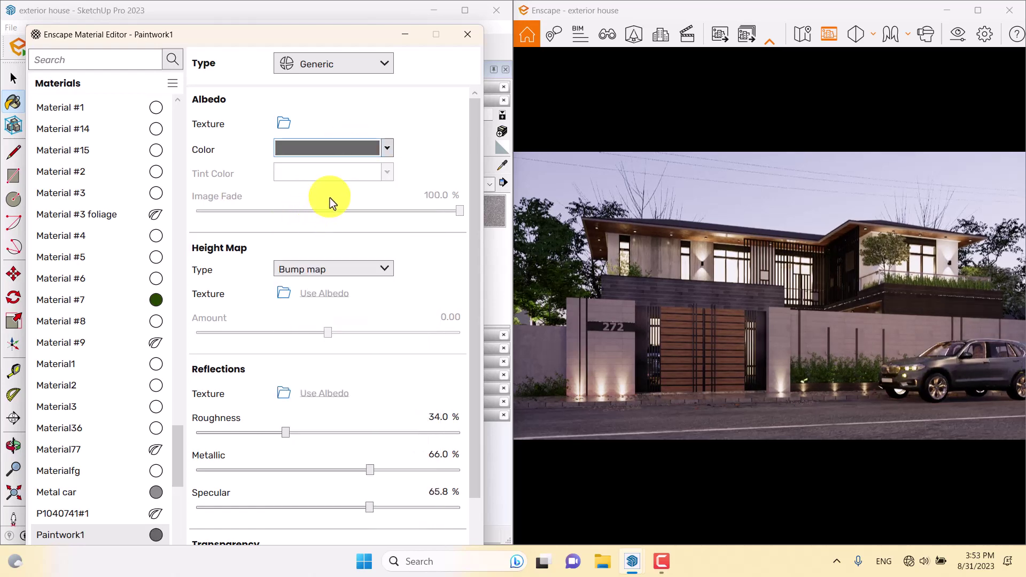
left_click(372, 149)
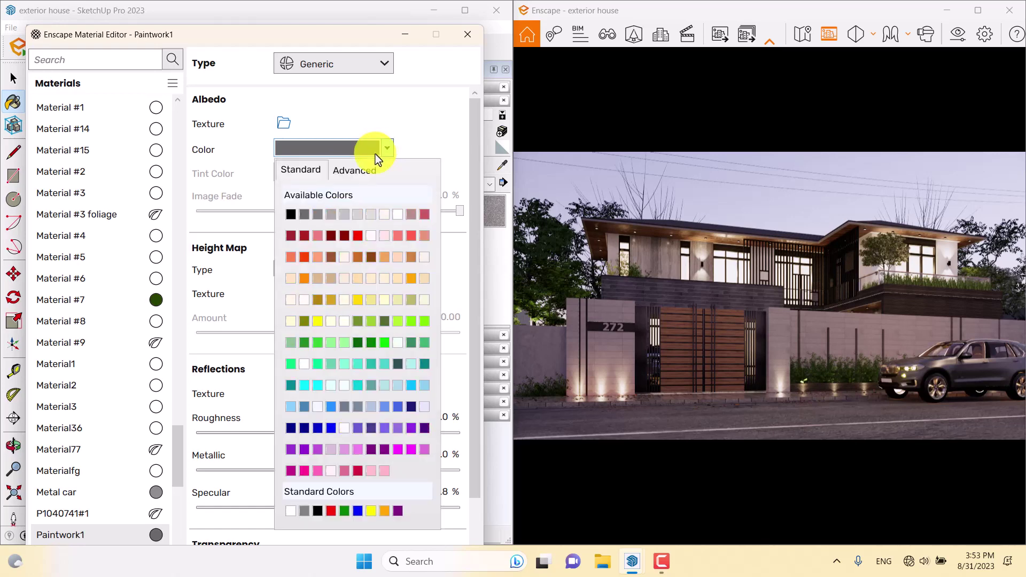
left_click(353, 169)
left_click_drag(339, 290, 330, 292)
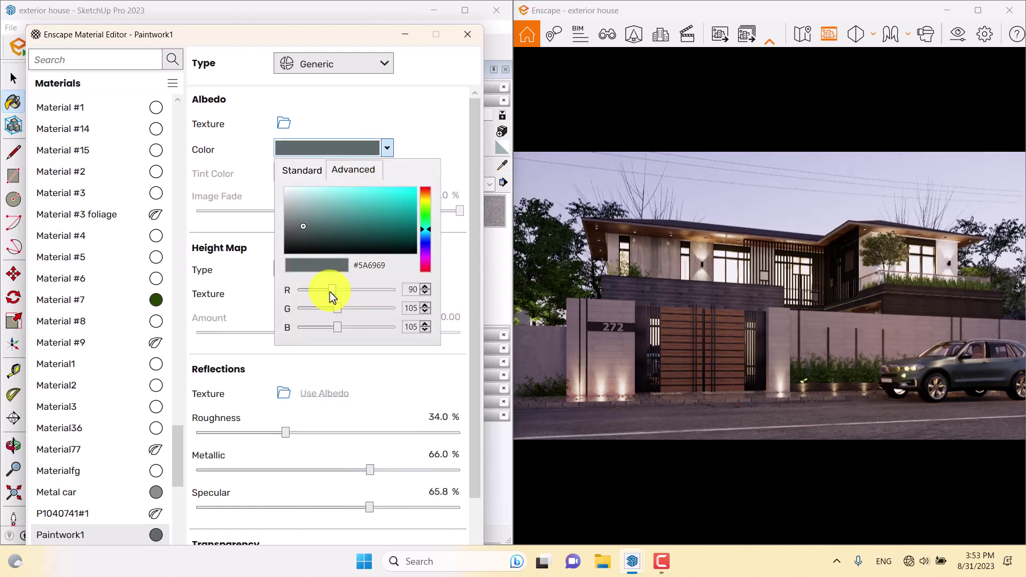
left_click(450, 145)
left_click(467, 34)
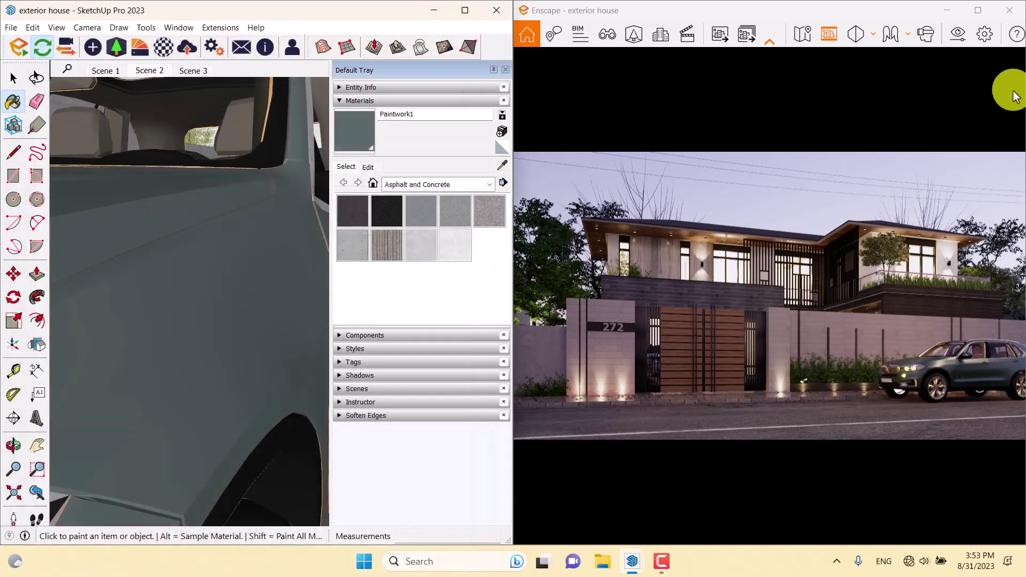
Maximize the Enscape window and nudge the camera to reframe the house and car
mouse_move(988, 15)
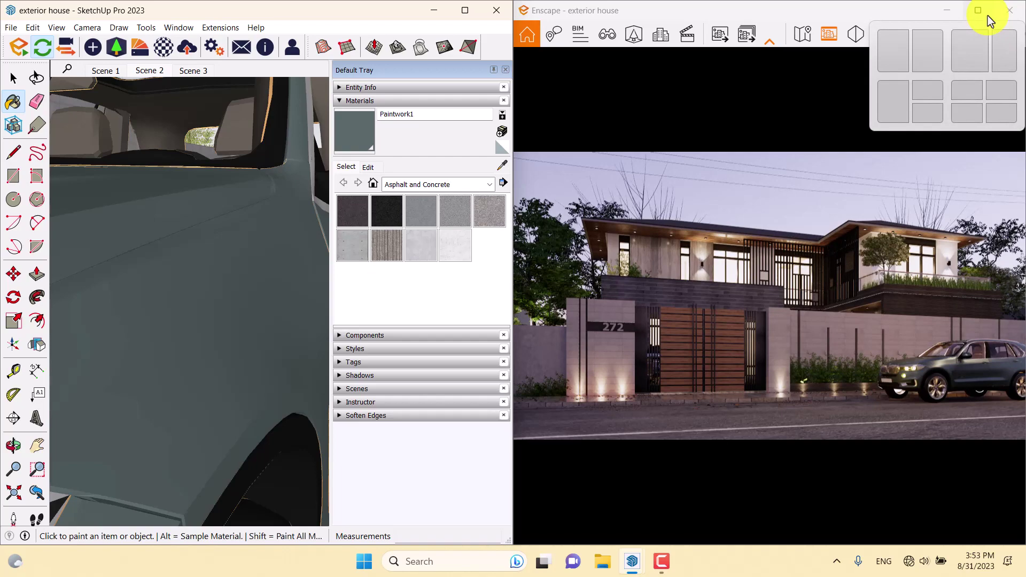
left_click(988, 15)
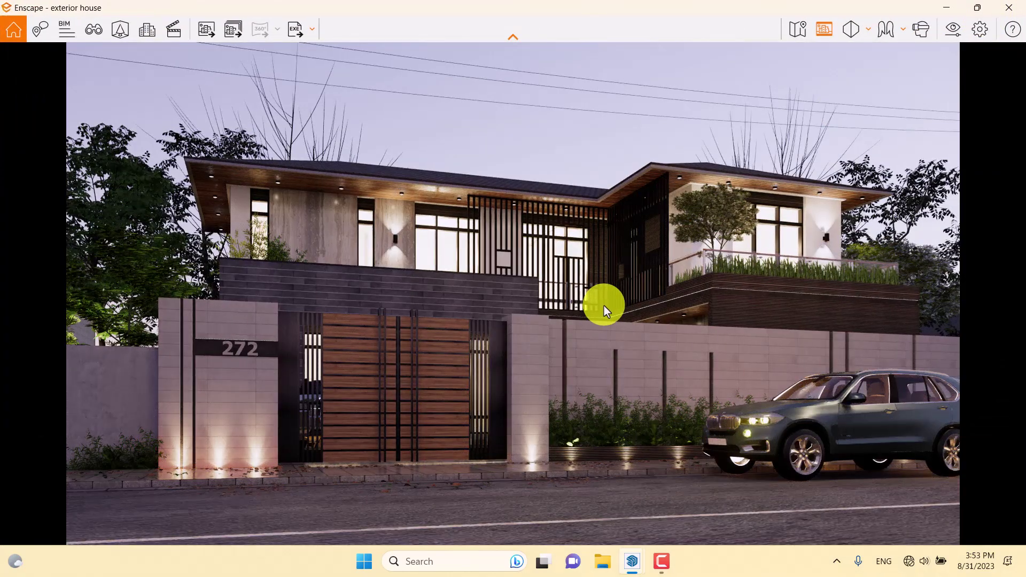
middle_click_drag(604, 306, 573, 309)
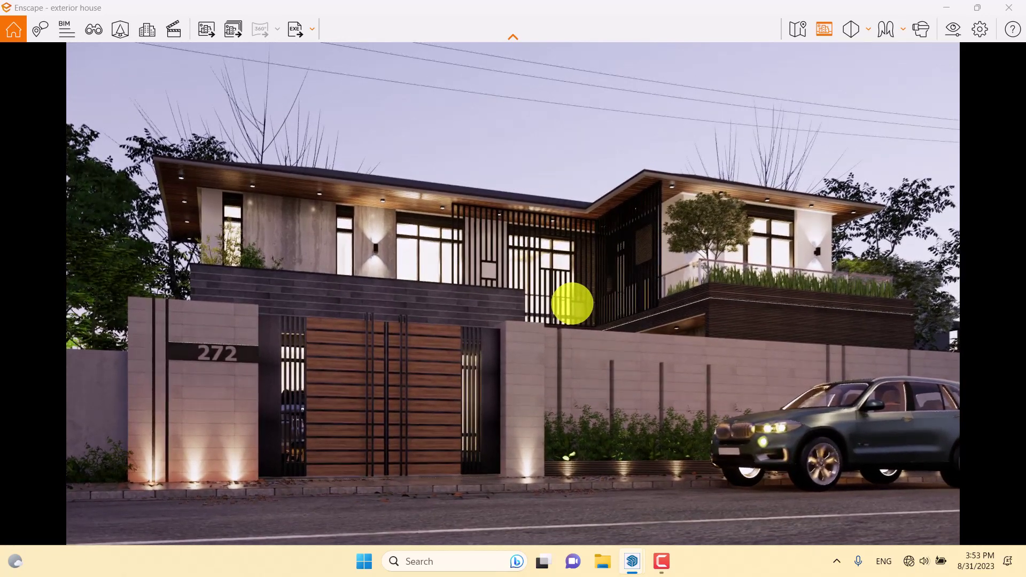
Raise Rendering Quality to Ultra, confirm Full HD 1920 × 1080 output, and close Visual Settings
left_click(960, 35)
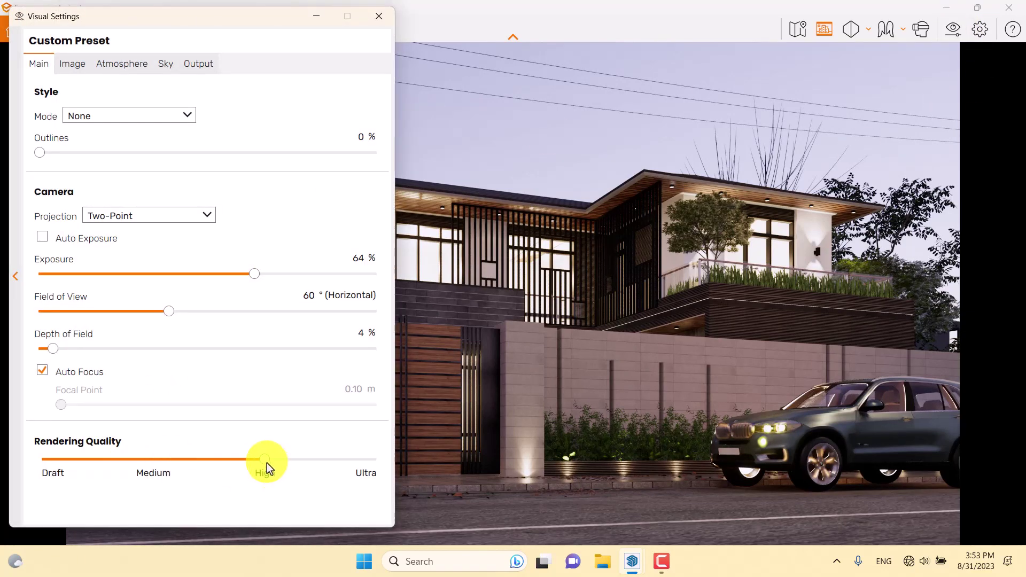
left_click_drag(266, 460, 404, 467)
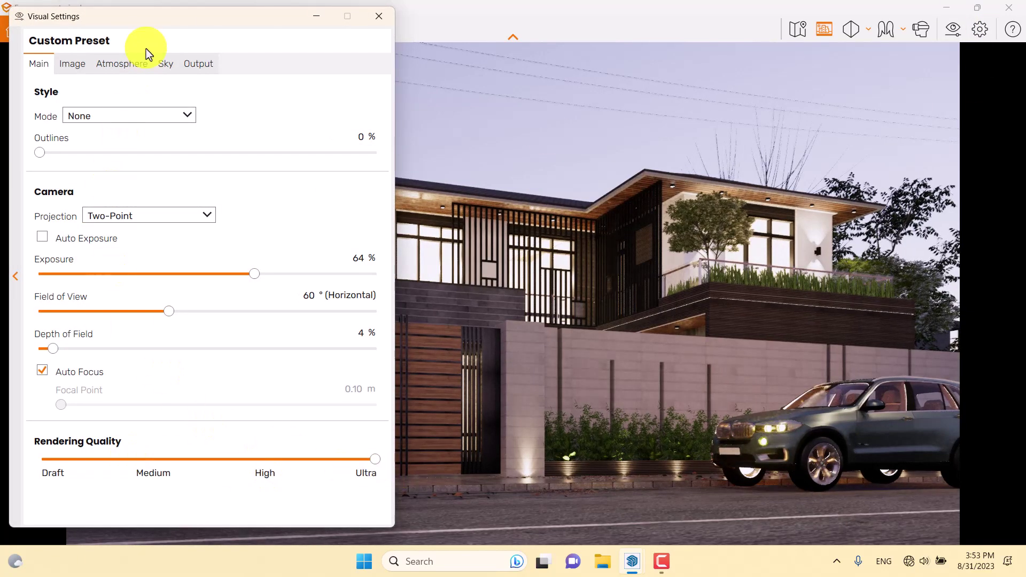
left_click(213, 66)
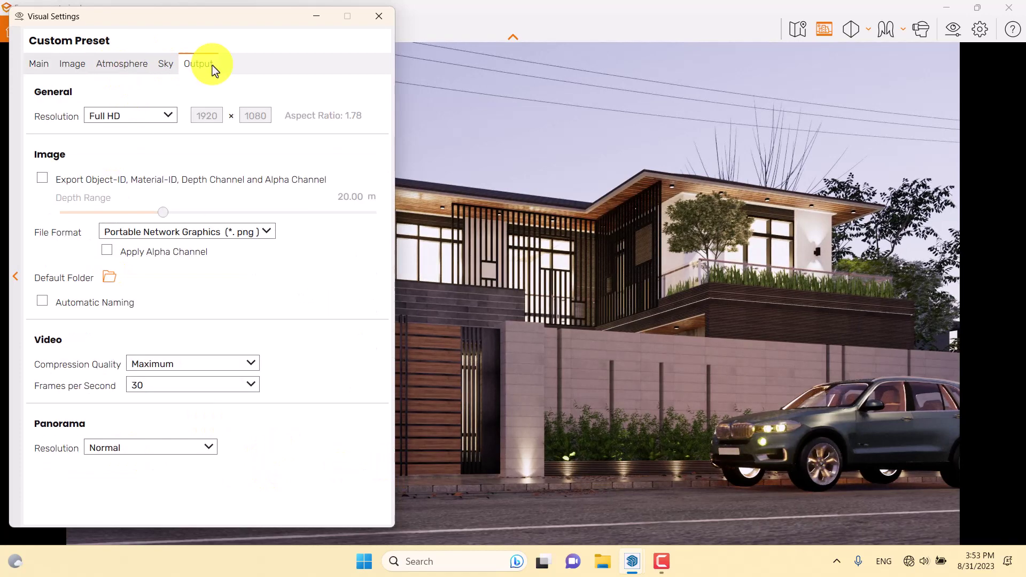
left_click(149, 121)
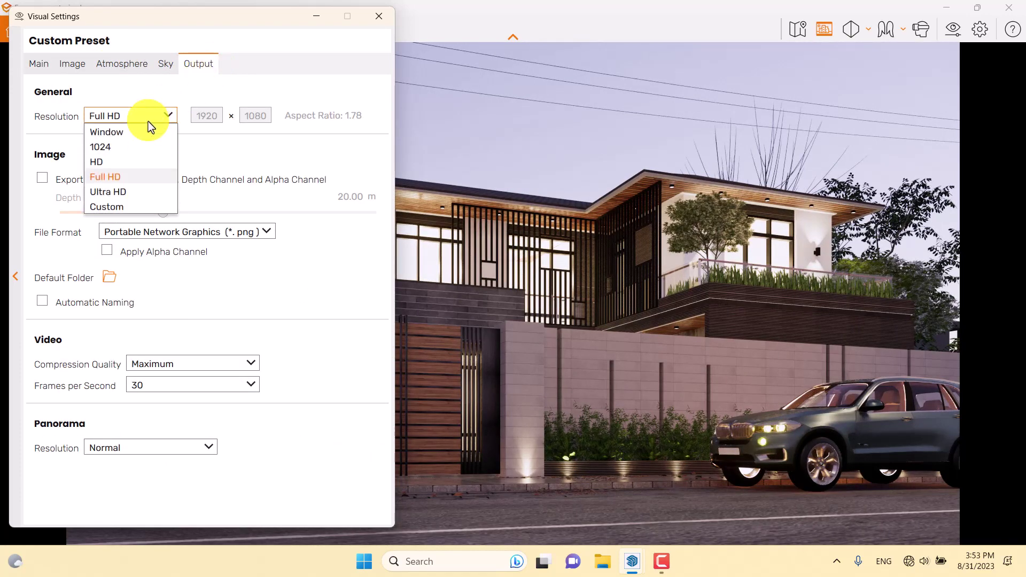
left_click(131, 162)
left_click(377, 16)
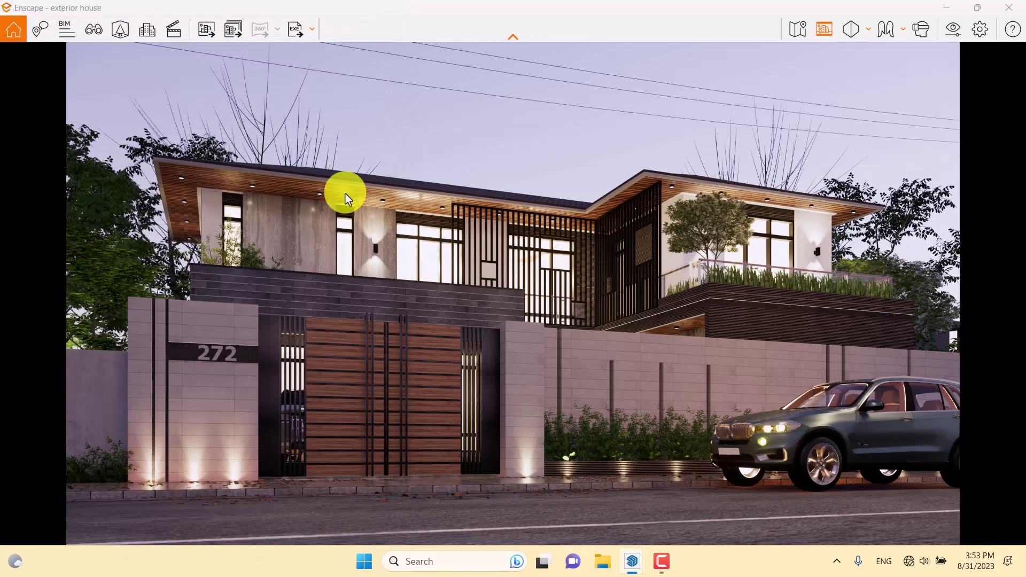
Take a screenshot of the render and save it as a PNG on the Desktop
left_click(204, 32)
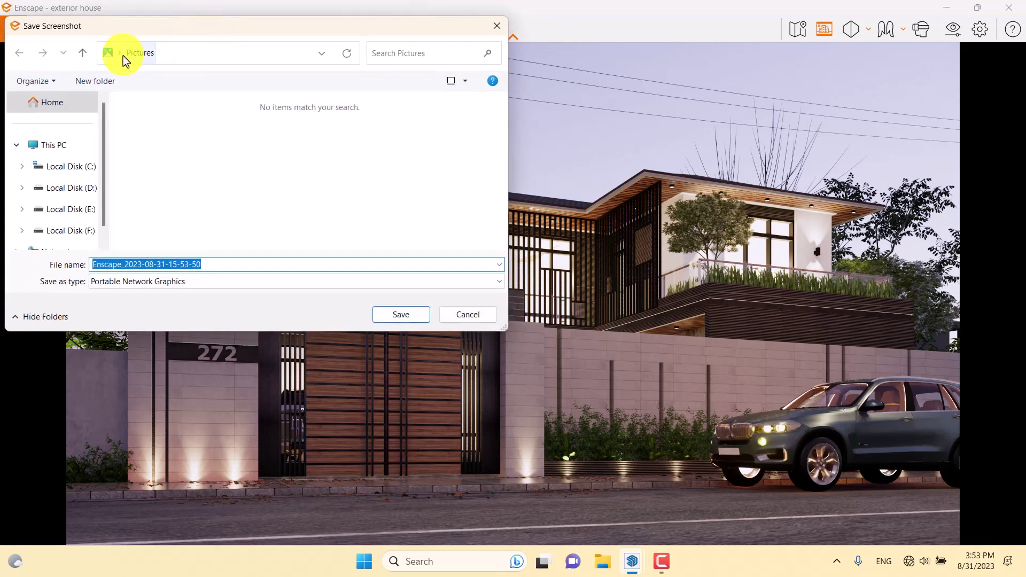
left_click(124, 56)
left_click(124, 59)
left_click(124, 60)
left_click(124, 72)
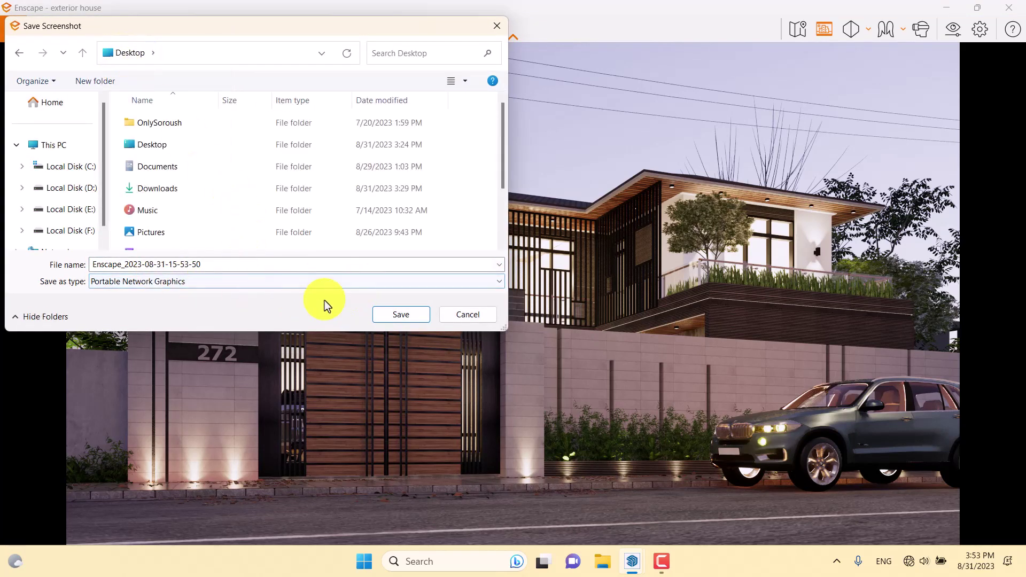
left_click(391, 320)
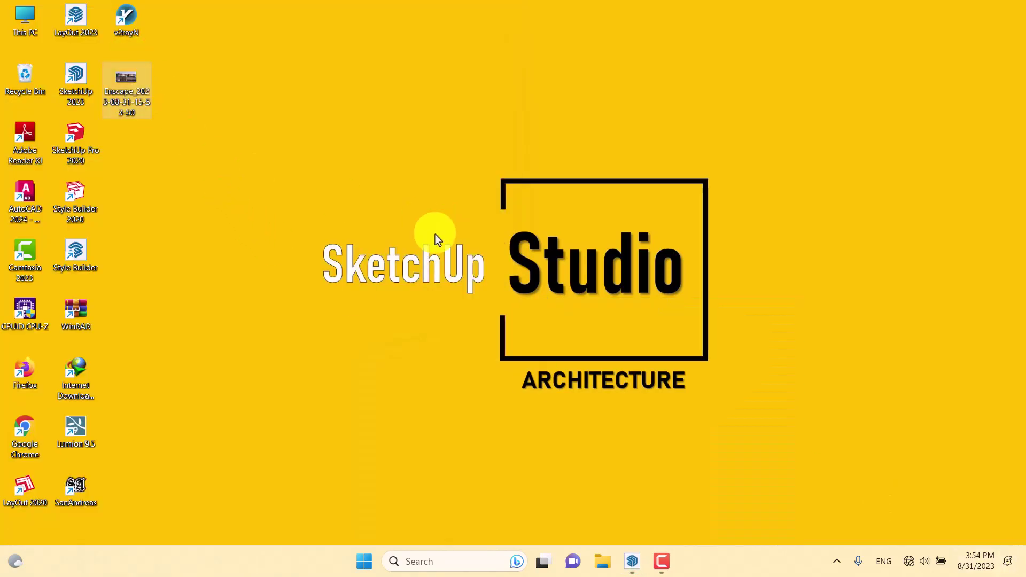
double_click(132, 79)
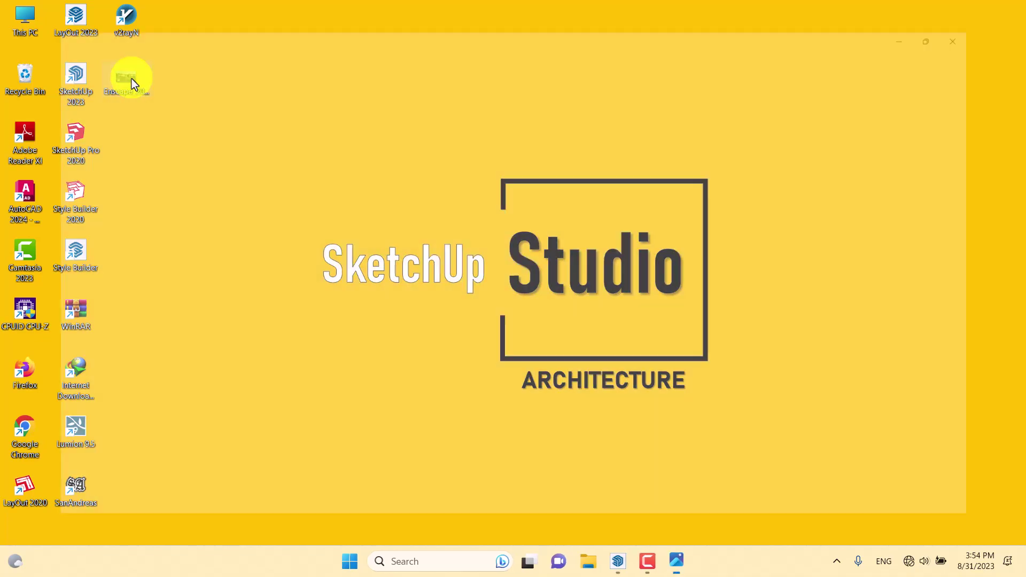
scroll(613, 403, "up", 3)
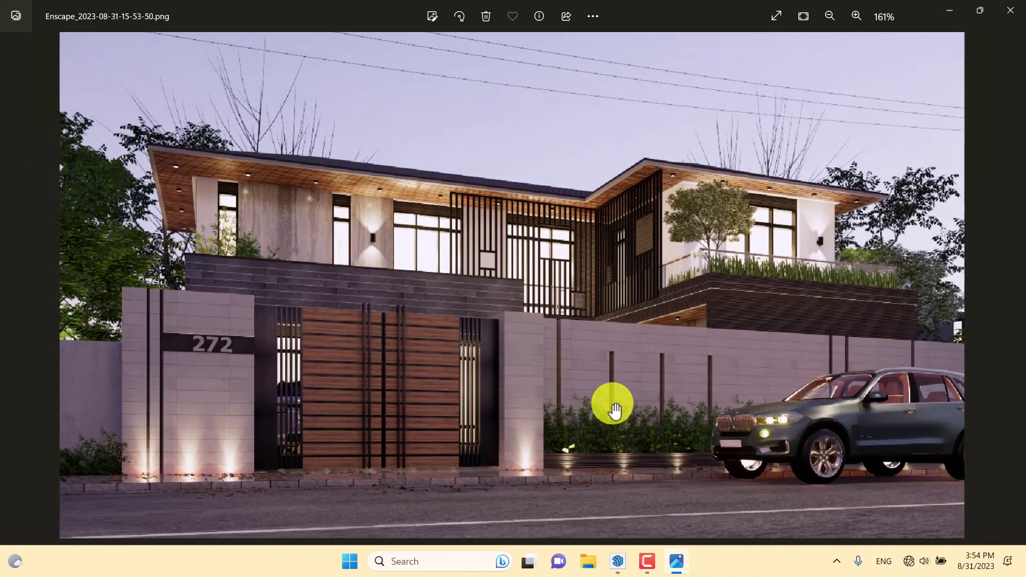
scroll(553, 307, "down", 4)
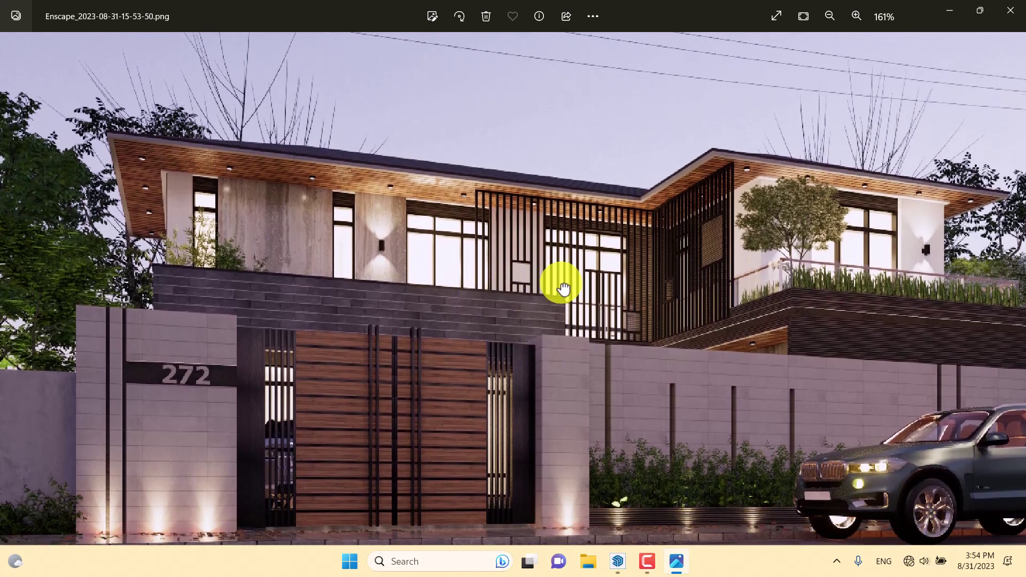
scroll(563, 280, "down", 1)
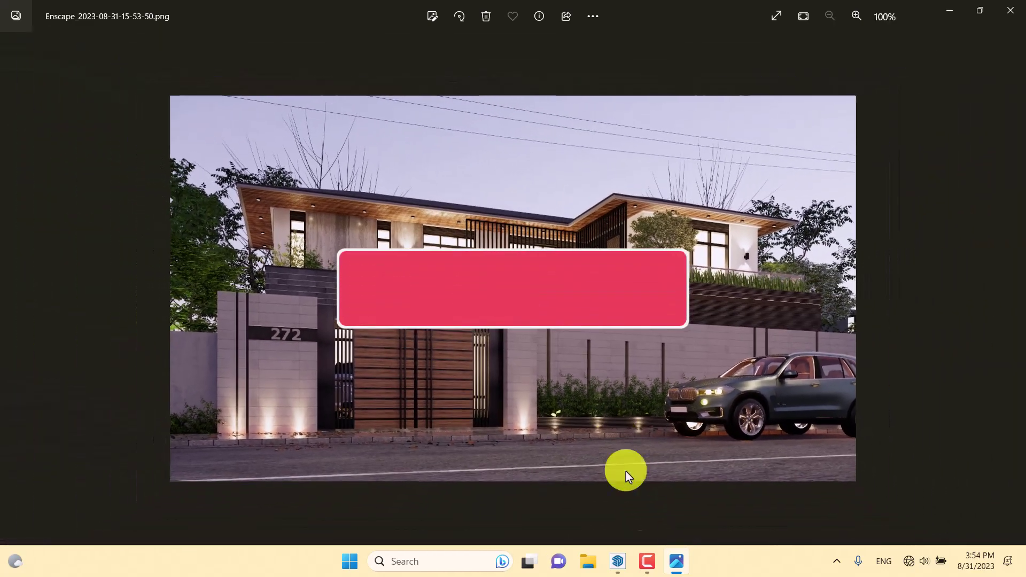